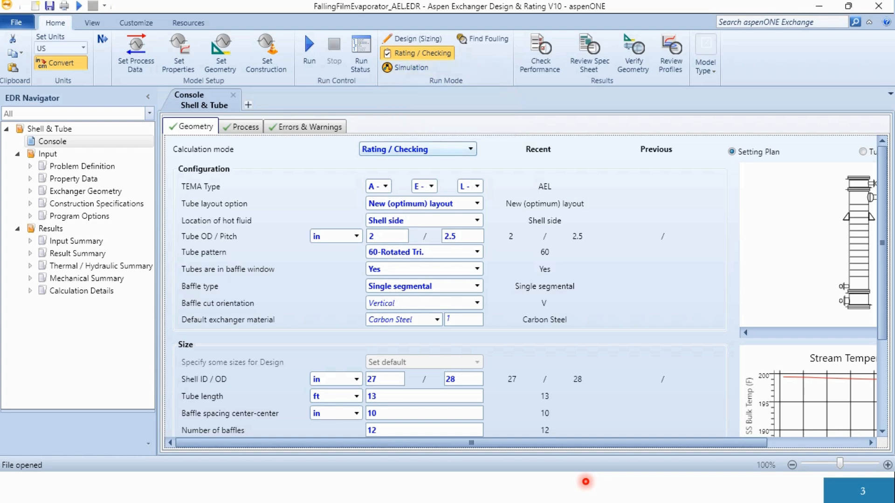
# - Review the calculation mode and the TEMA type choices for front head, shell and rear head in the console geometry
pyautogui.click(470, 149)
pyautogui.click(470, 149)
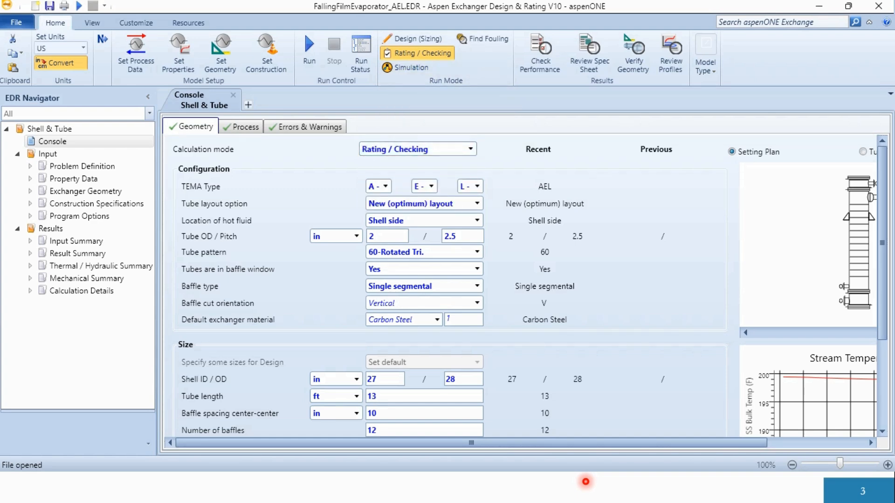
pyautogui.click(386, 186)
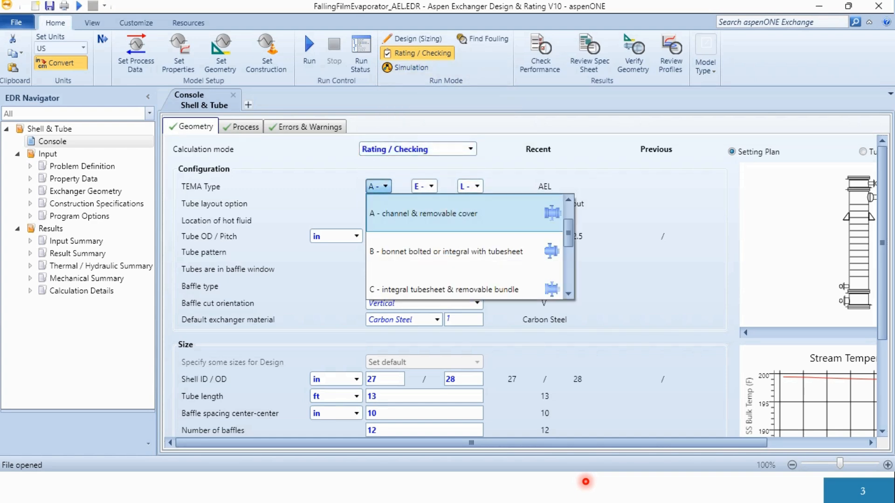
pyautogui.click(386, 186)
pyautogui.click(431, 186)
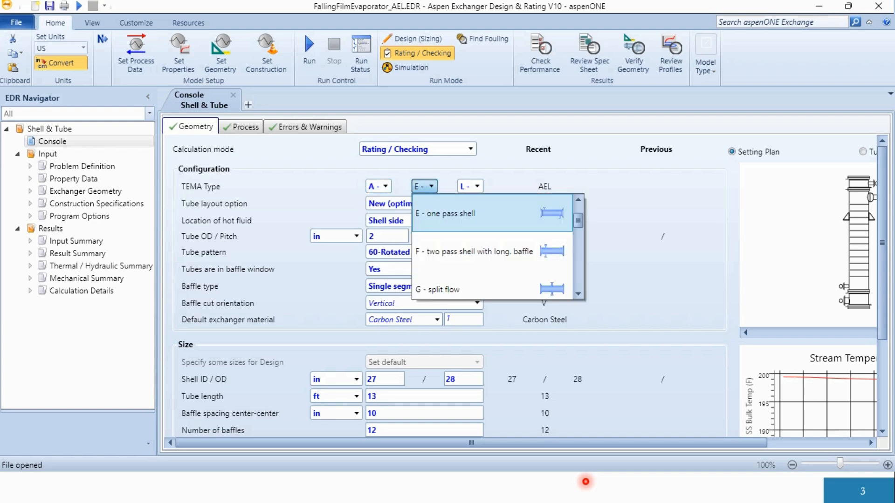
pyautogui.click(431, 186)
pyautogui.click(477, 186)
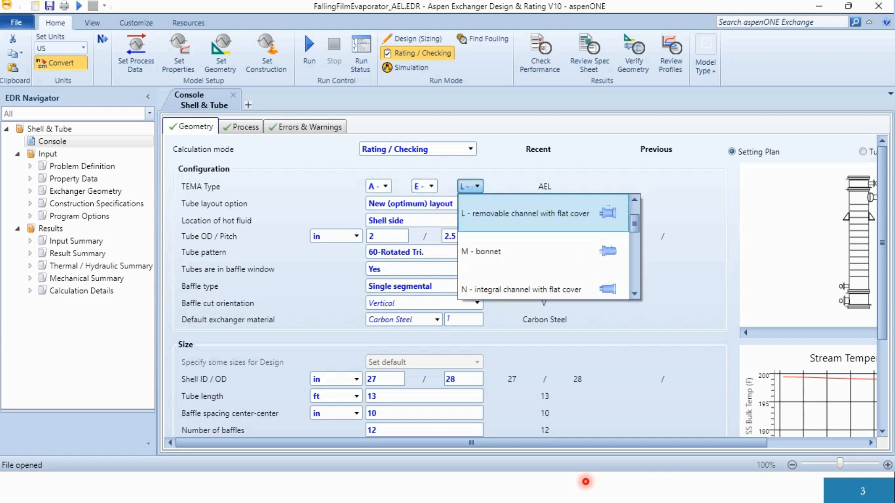
pyautogui.click(477, 186)
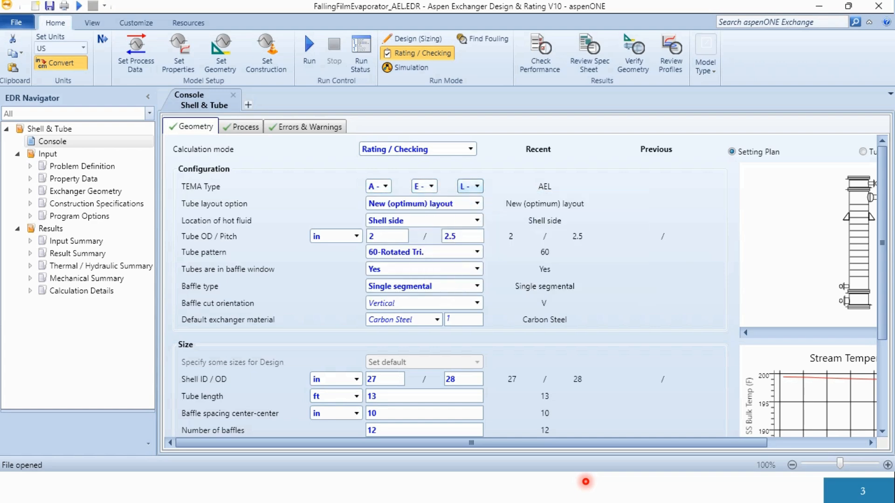
# - Review the tube layout and hot fluid location options, plus the exchanger sizes and overall results in the console geometry
pyautogui.click(477, 204)
pyautogui.click(476, 203)
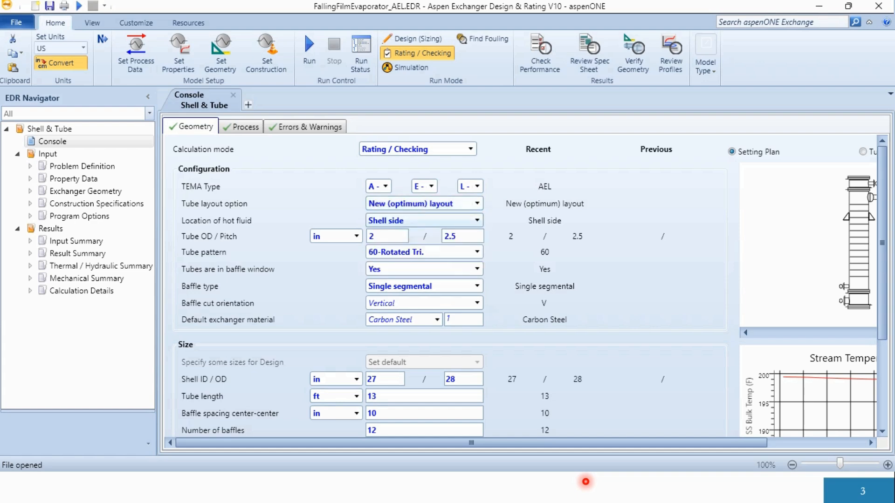
pyautogui.click(476, 221)
pyautogui.click(477, 220)
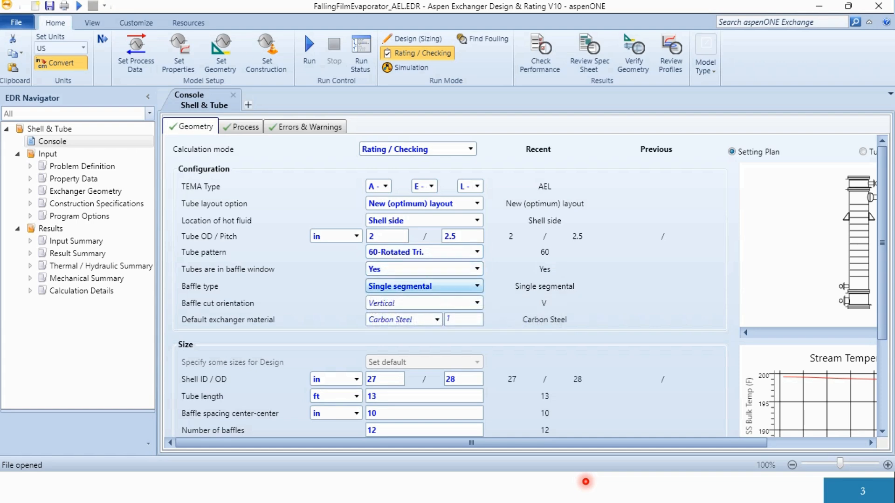
pyautogui.scroll(-5, 420, 286)
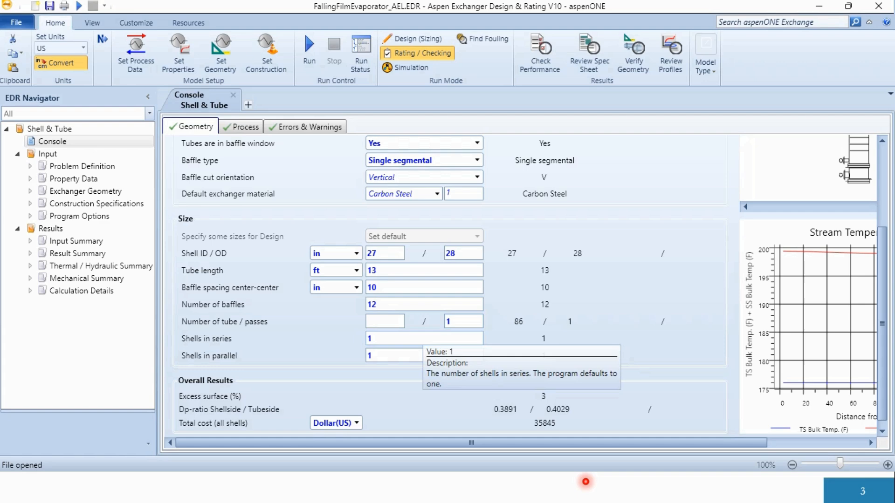
pyautogui.scroll(-1, 530, 284)
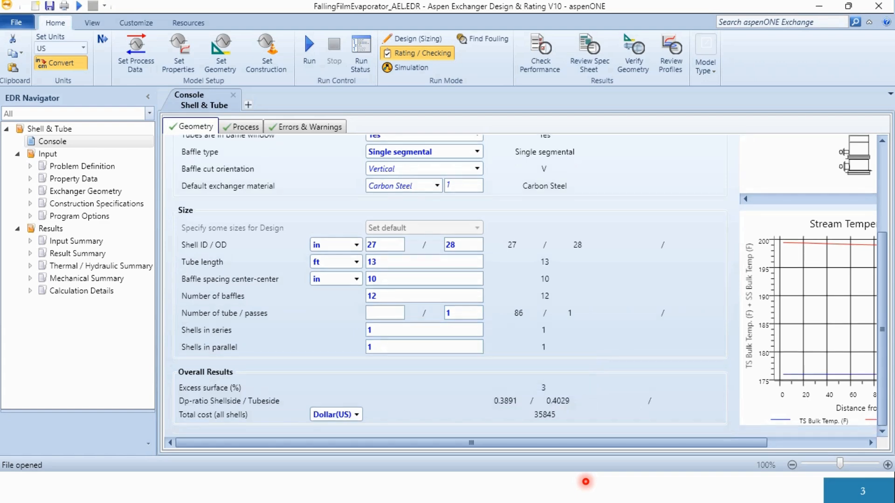
# - Examine the console's process conditions, process input and calculated pressure drops for the hot and cold sides
pyautogui.scroll(5, 530, 285)
pyautogui.click(241, 127)
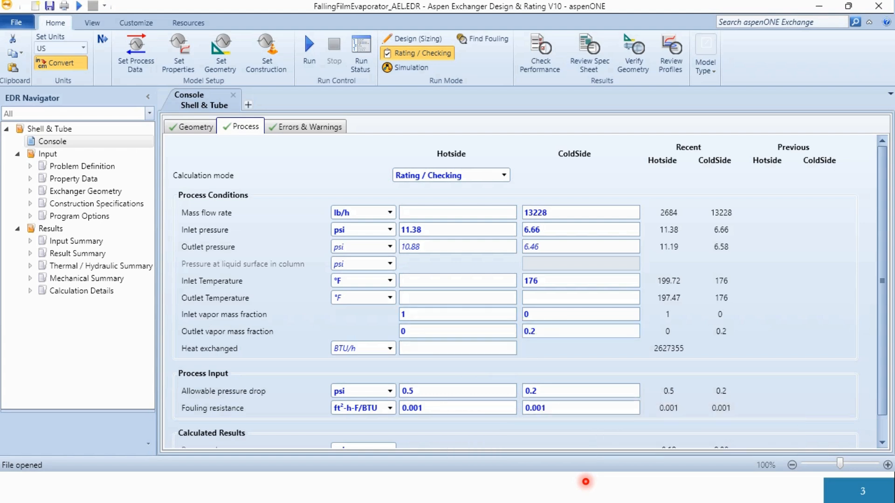
pyautogui.scroll(-1, 530, 291)
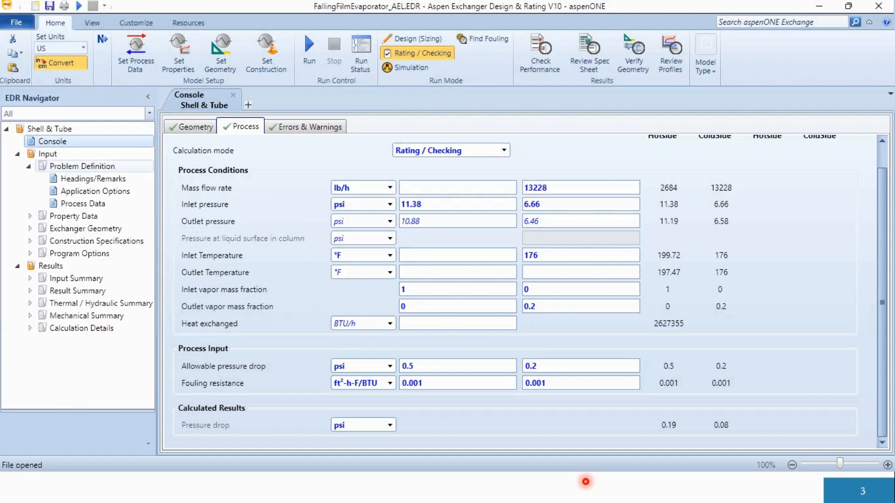
# - Open the Application Options under Problem Definition and check the dimensional standard and hot side application choices
pyautogui.click(93, 179)
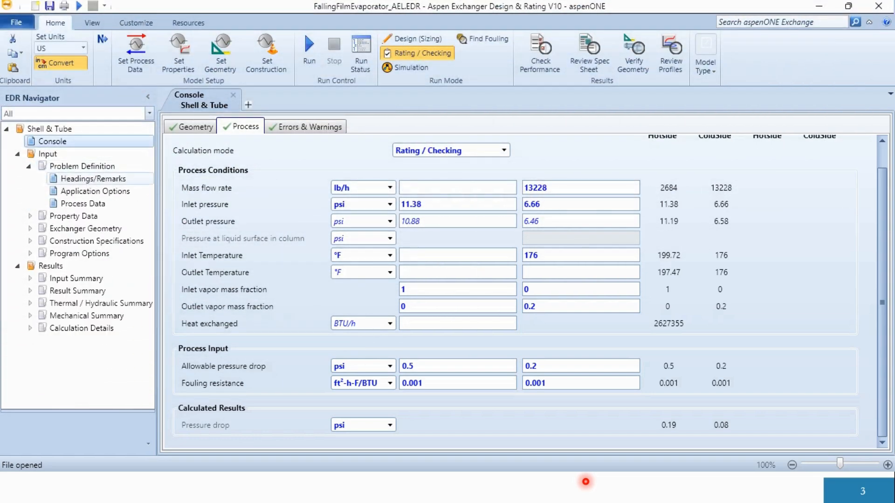
pyautogui.click(95, 191)
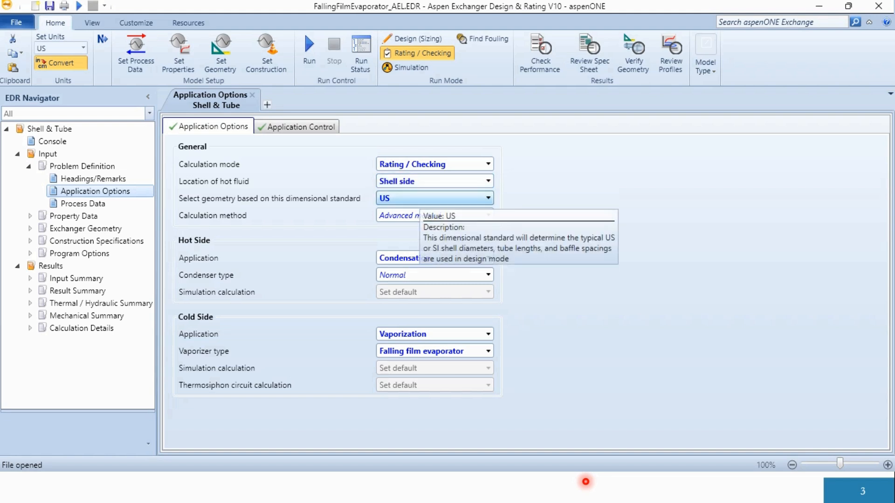
pyautogui.click(422, 199)
pyautogui.click(421, 198)
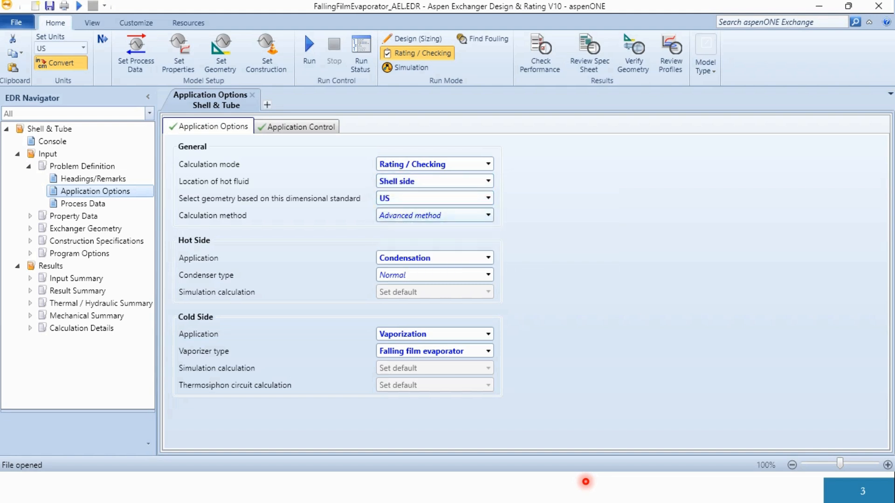
pyautogui.click(421, 258)
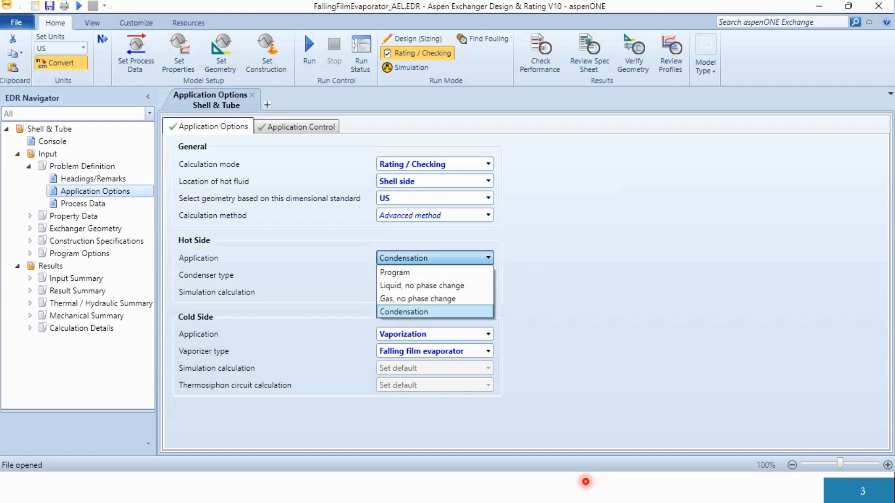
pyautogui.click(422, 258)
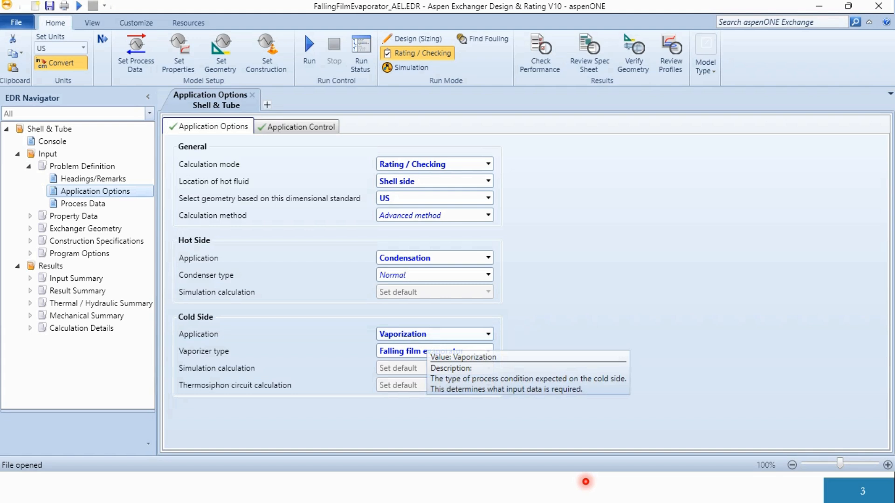
# - Check the available cold side application and vaporizer type choices in the Application Options
pyautogui.click(705, 60)
pyautogui.press('Escape')
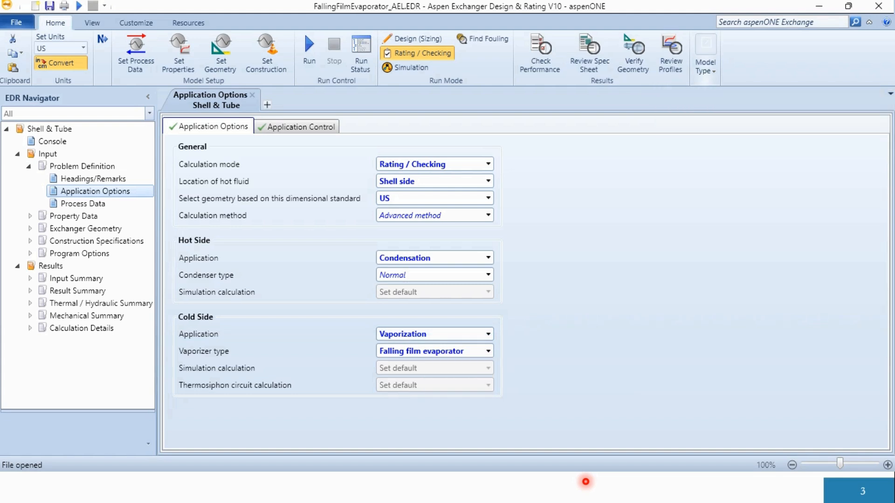
pyautogui.click(487, 334)
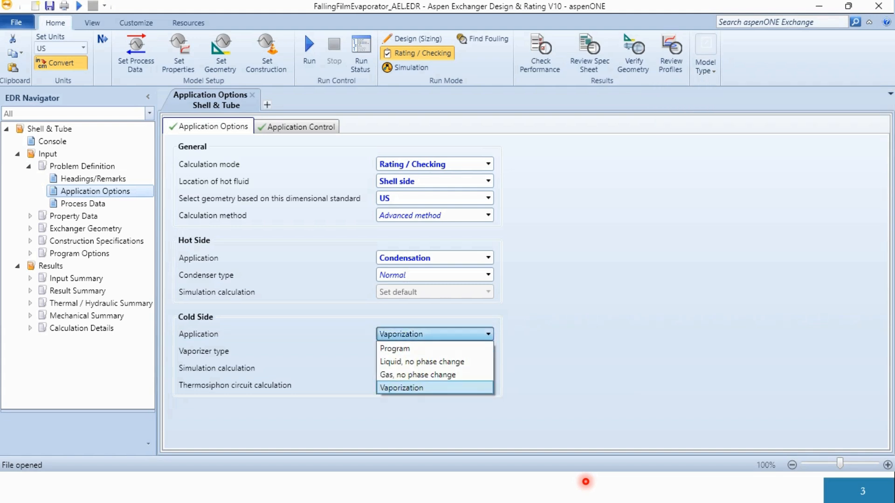
pyautogui.click(487, 334)
pyautogui.click(488, 352)
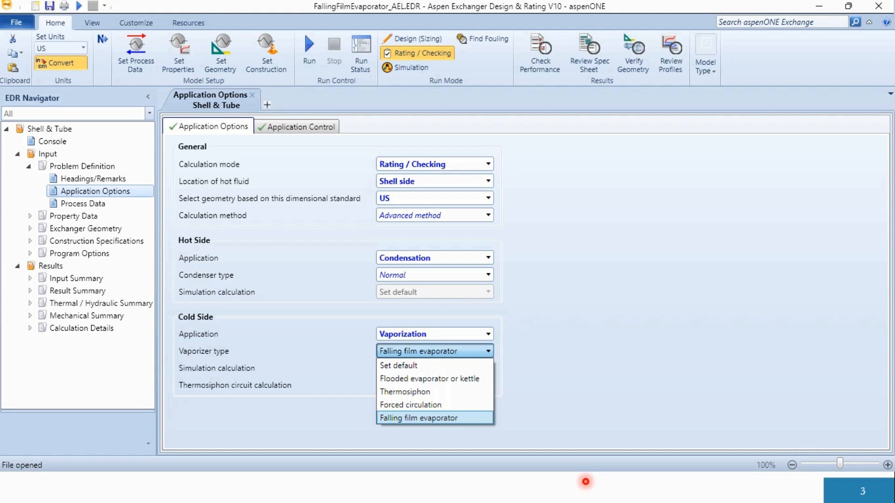
pyautogui.click(488, 351)
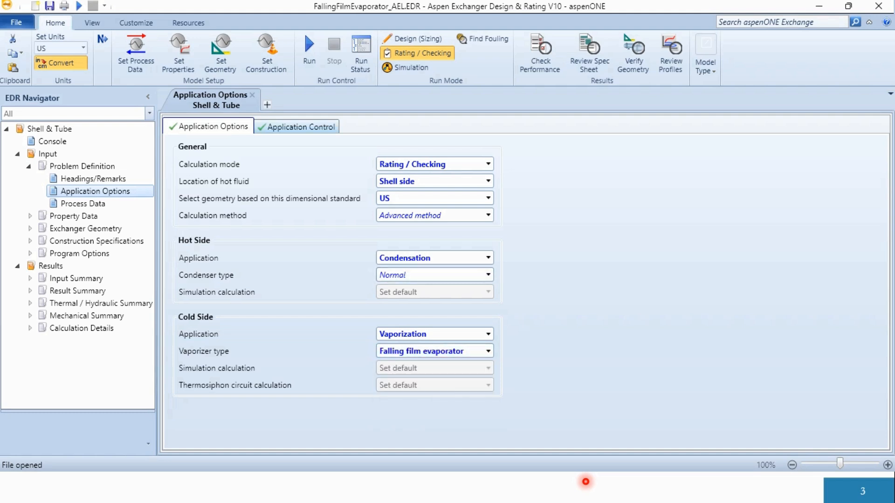
# - Review the Application Control settings and the Process Data for the hot and cold streams
pyautogui.click(302, 127)
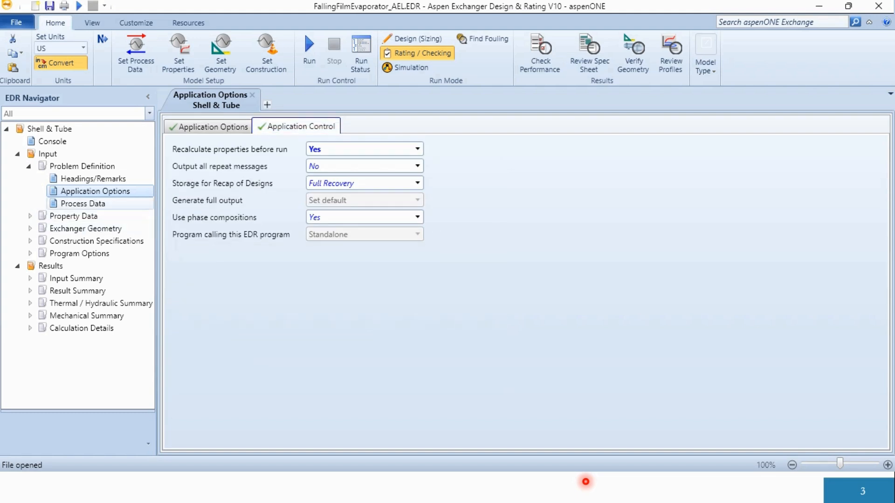
pyautogui.click(83, 203)
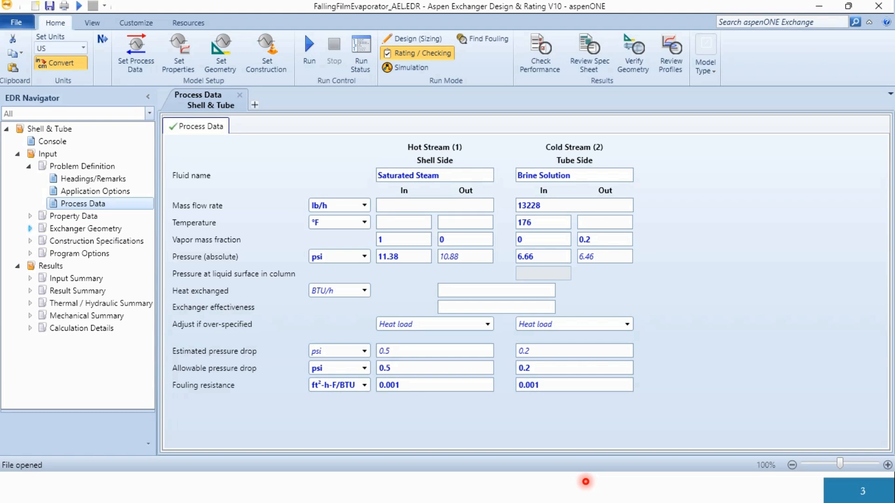
# - Review the Hot Stream (1) composition and its property methods under Property Data
pyautogui.click(30, 216)
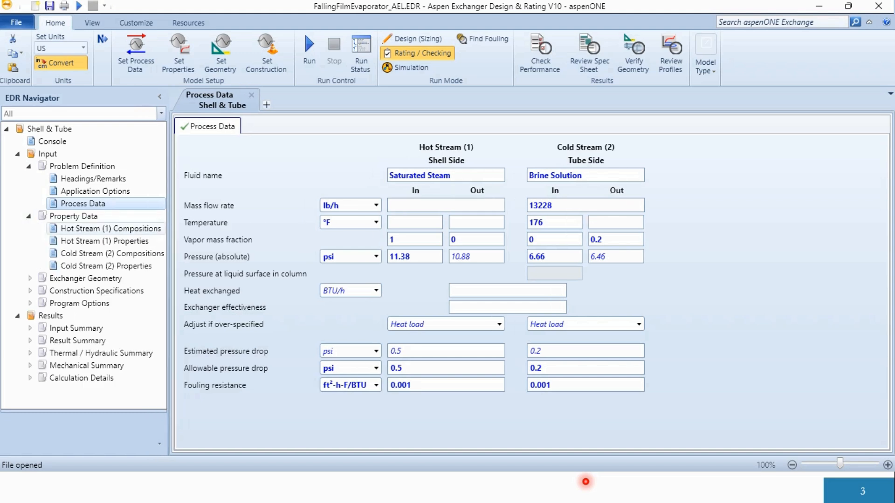
pyautogui.click(110, 228)
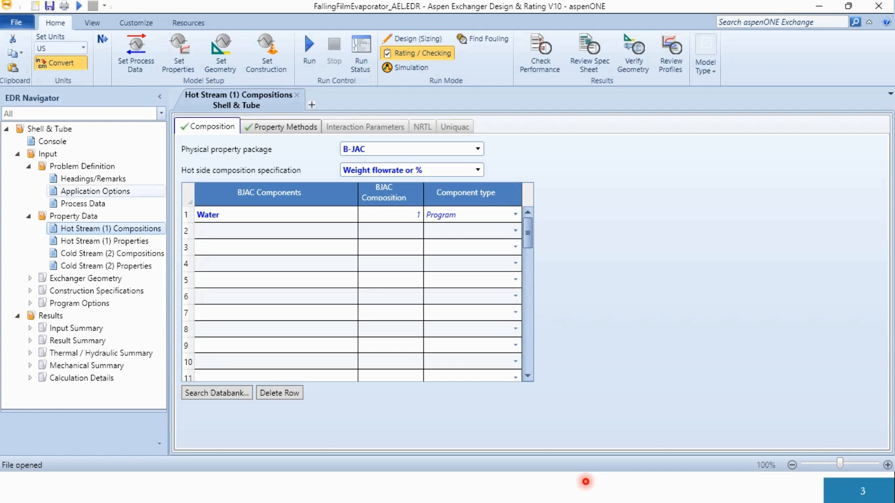
pyautogui.click(286, 127)
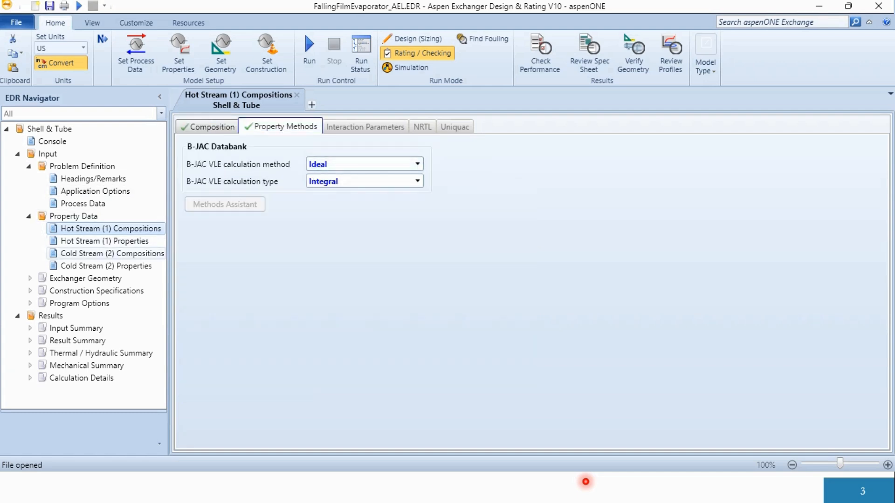
# - Review the Cold Stream (2) property package and look through its liquid and vapor property table
pyautogui.click(112, 253)
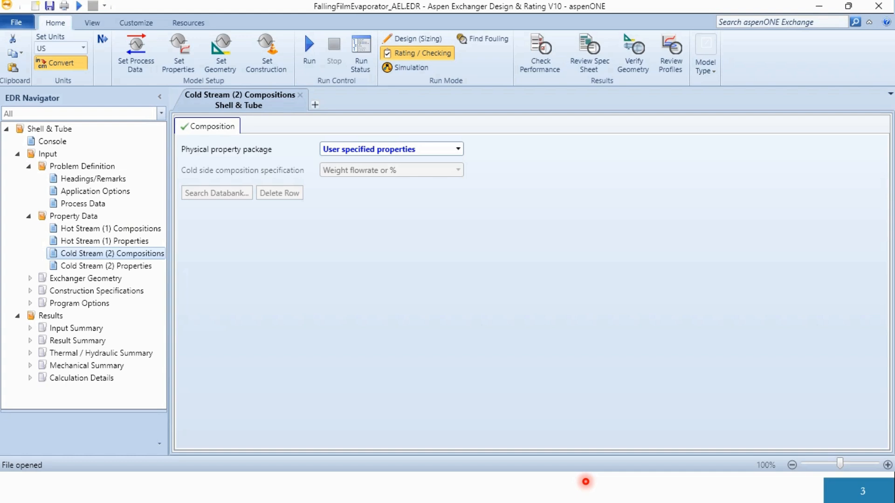
pyautogui.click(106, 266)
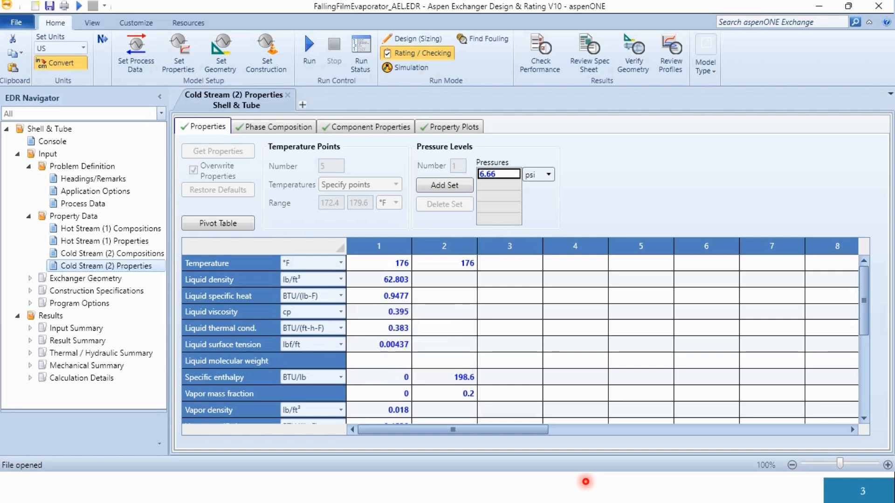
pyautogui.scroll(-4, 387, 327)
pyautogui.scroll(1, 387, 327)
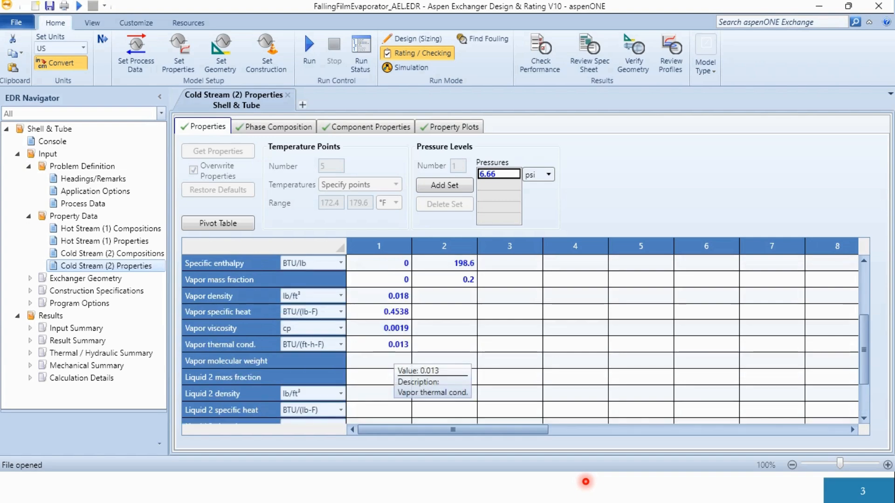
pyautogui.scroll(3, 387, 326)
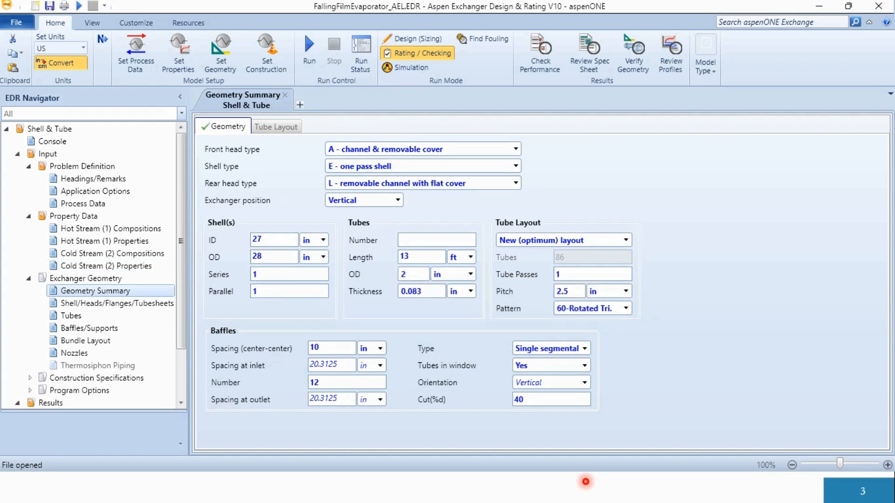
# - Inspect the shell and head types, covers, tubesheets and flanges in the exchanger geometry
pyautogui.click(117, 303)
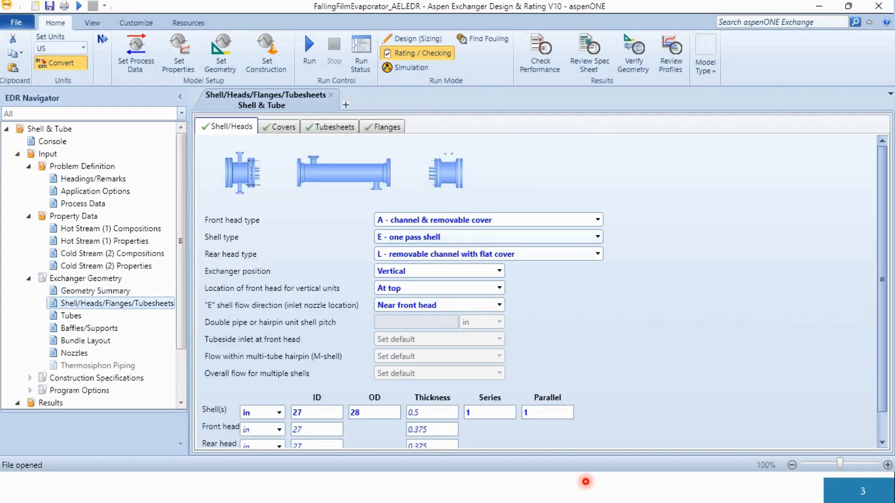
pyautogui.click(280, 127)
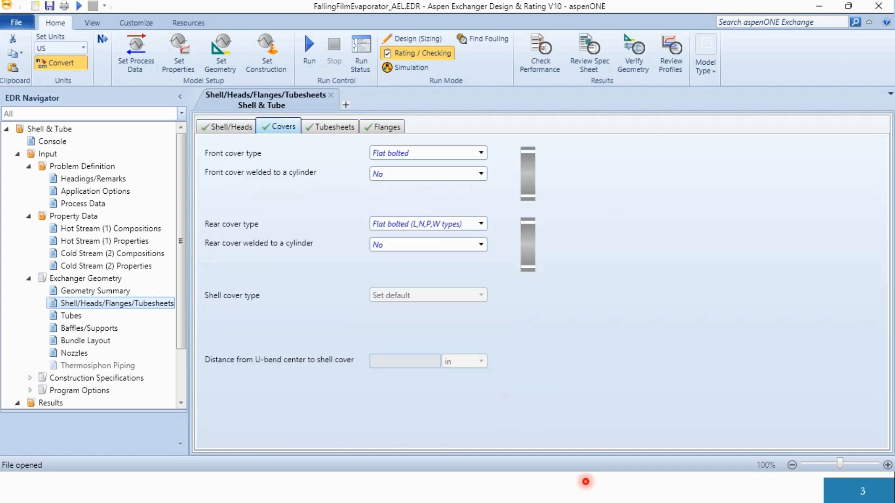
pyautogui.click(330, 127)
pyautogui.click(382, 126)
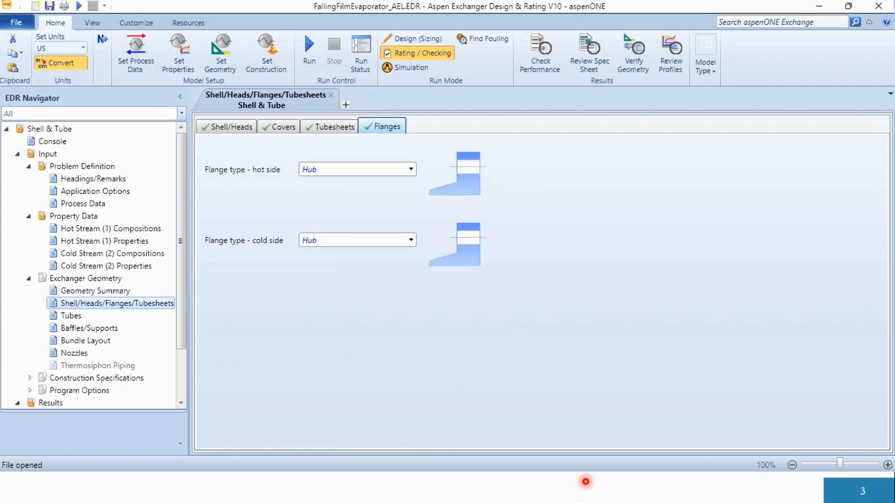
# - Examine the Tubes geometry inputs and the available tube type choices
pyautogui.click(111, 315)
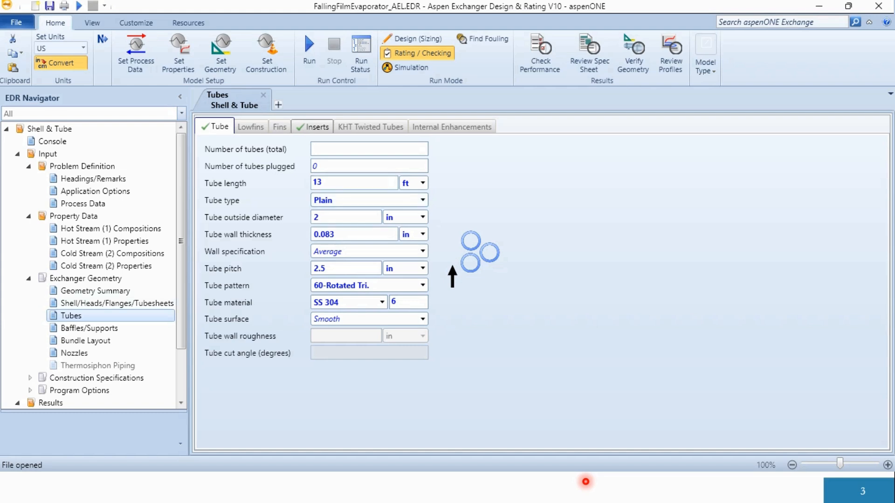
pyautogui.click(335, 203)
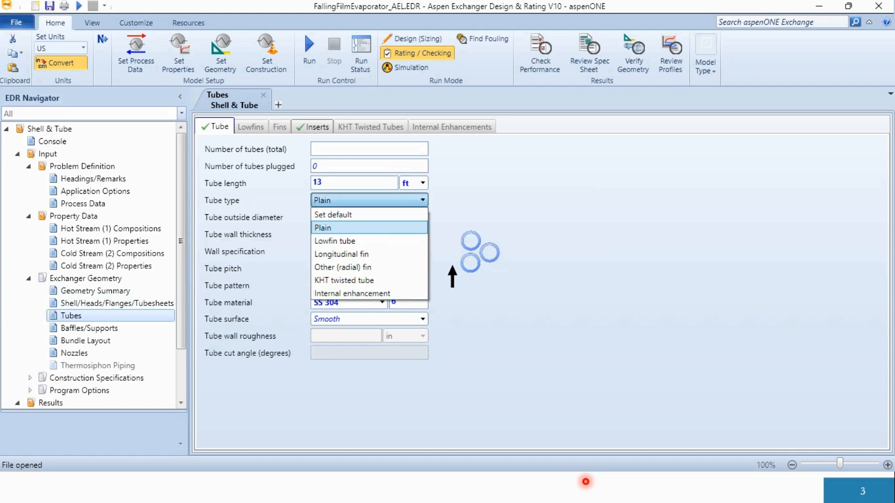
pyautogui.click(363, 201)
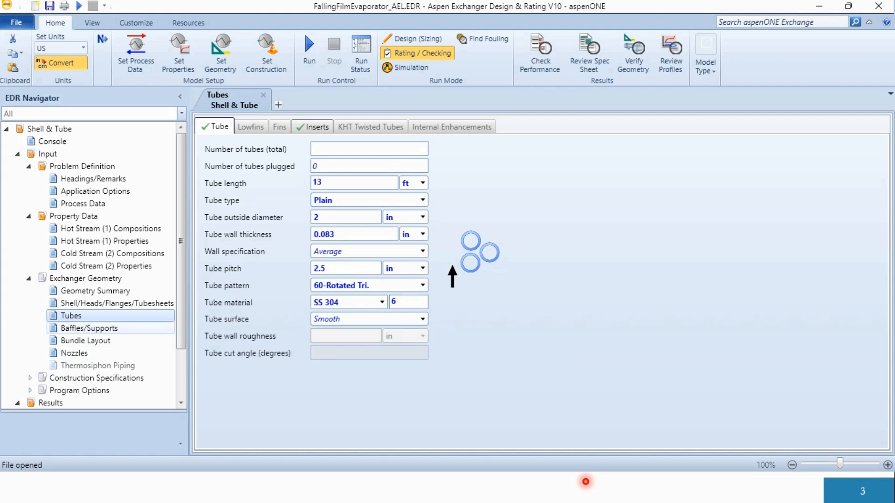
# - Review the Baffles/Supports geometry inputs, covering baffles, tube supports, variable baffle pitches and deresonating baffles
pyautogui.click(89, 328)
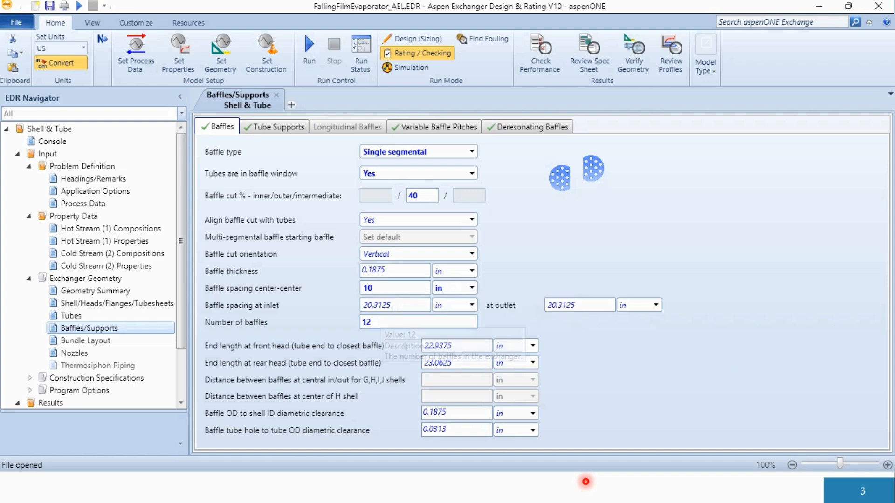
pyautogui.click(274, 127)
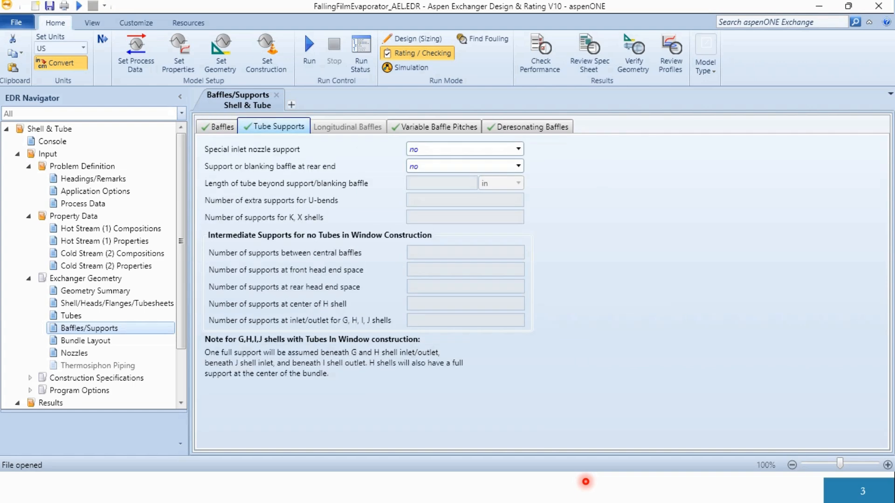
pyautogui.click(434, 127)
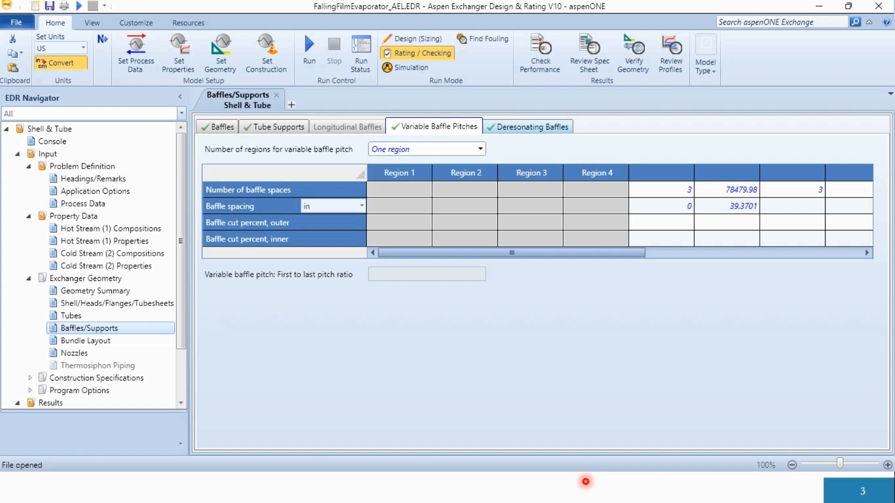
pyautogui.click(528, 126)
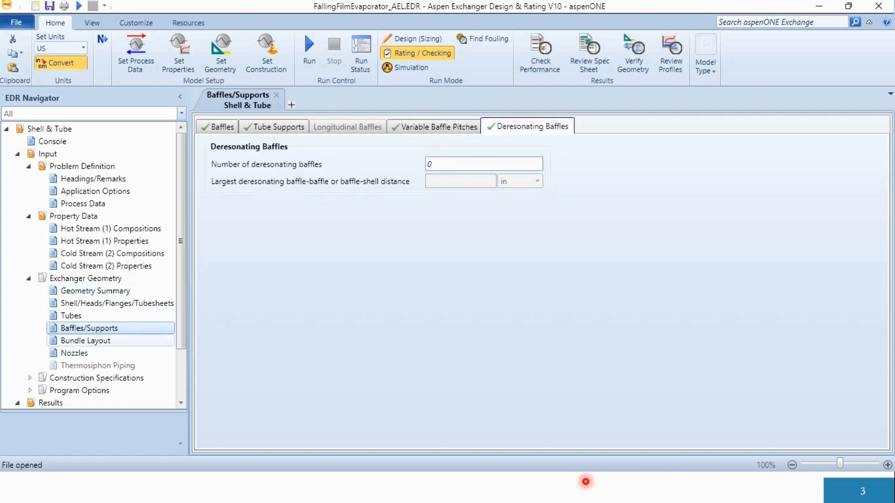
# - Review the Bundle Layout parameters and the Nozzles inputs for shell side, tube side, domes/belts and impingement
pyautogui.click(86, 341)
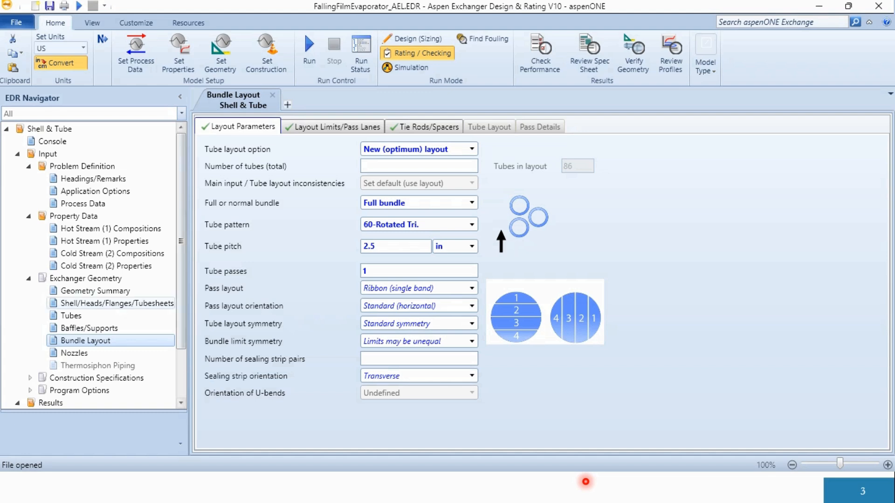
pyautogui.click(74, 353)
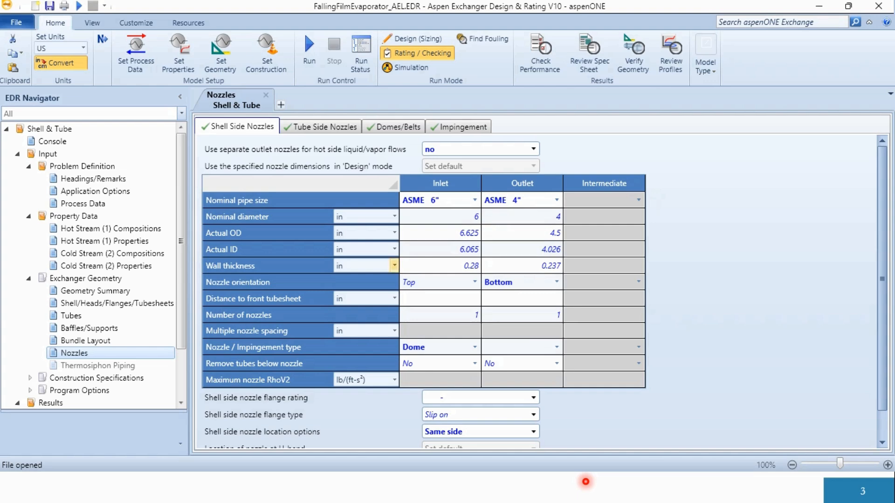
pyautogui.click(321, 127)
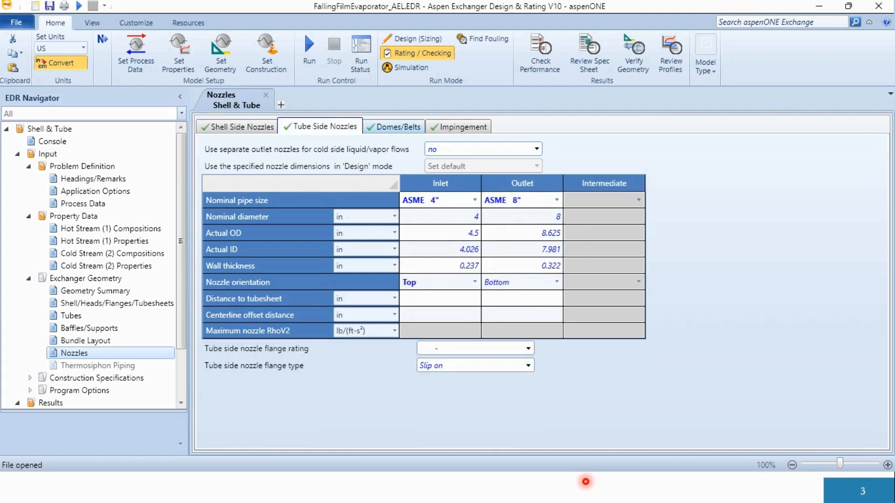
pyautogui.click(395, 127)
pyautogui.click(459, 126)
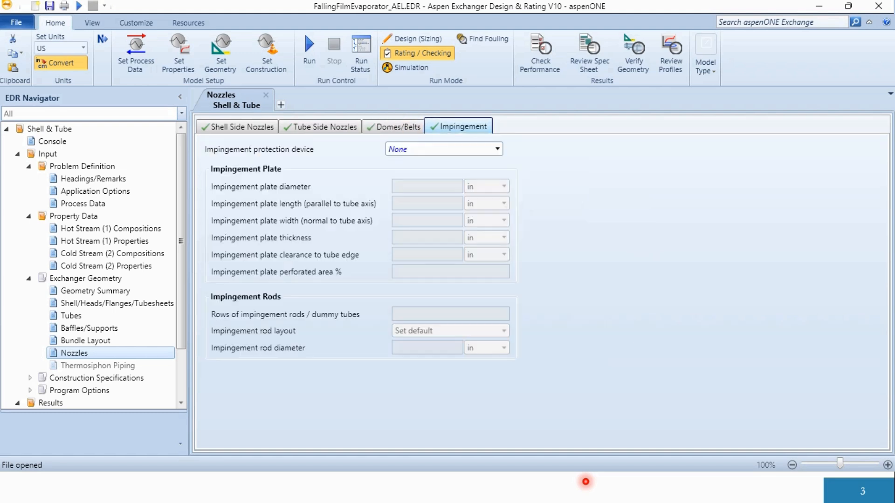
# - Review the vessel materials of construction and the design codes and conditions under Construction Specifications
pyautogui.scroll(-2, 93, 338)
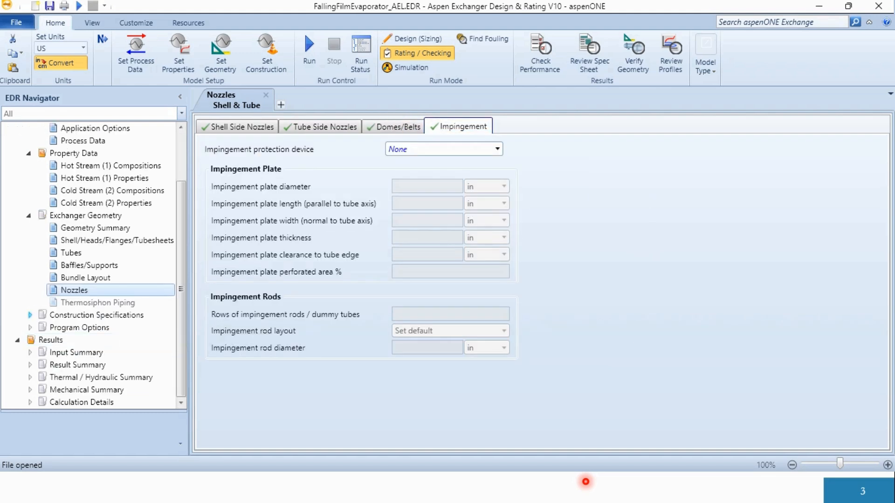
pyautogui.click(30, 315)
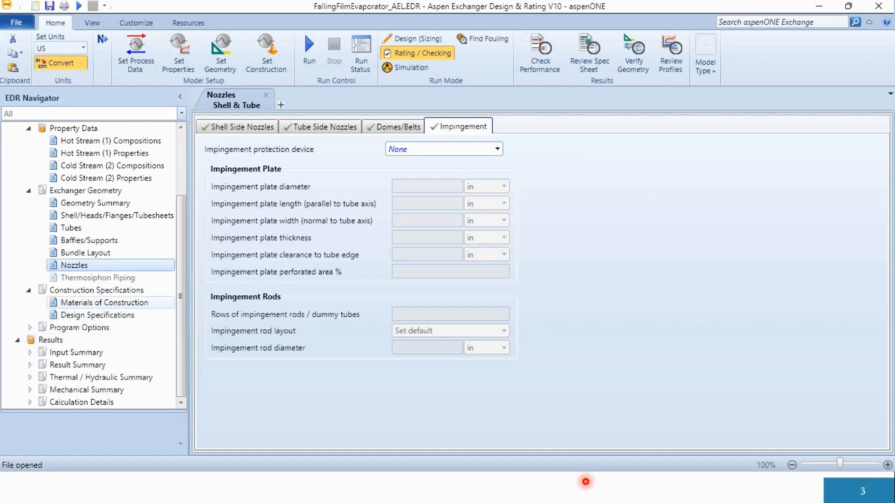
pyautogui.click(105, 303)
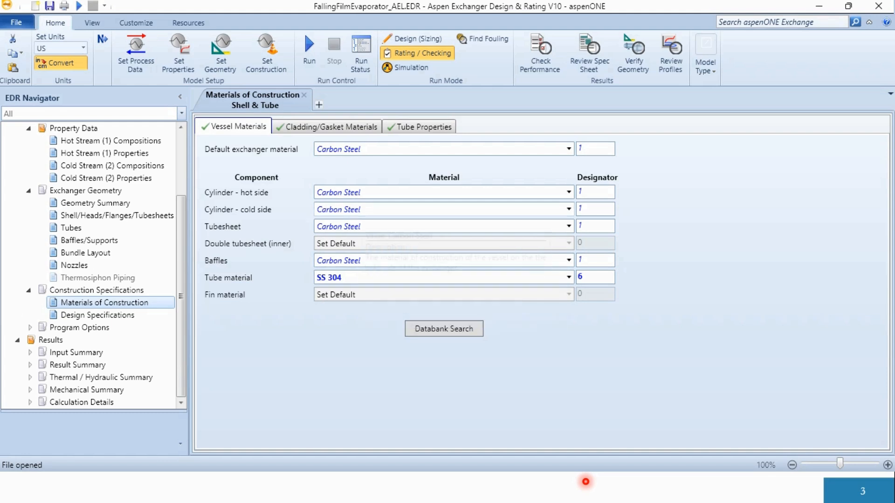
pyautogui.click(98, 316)
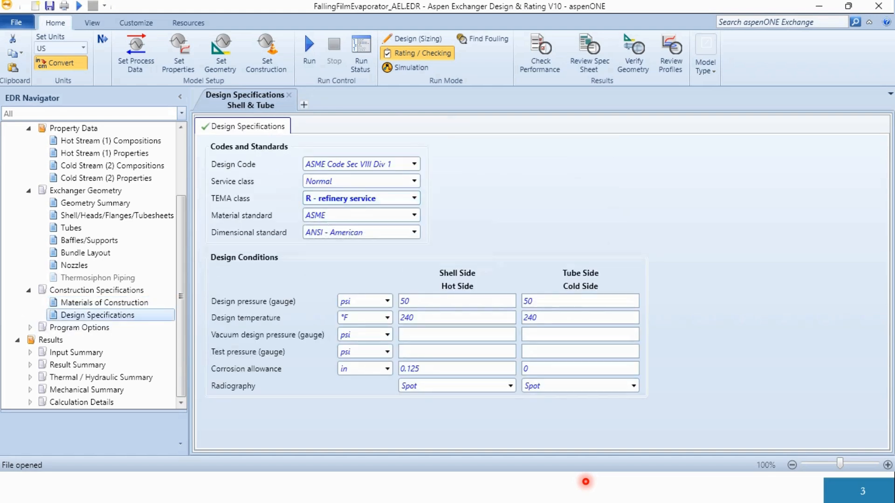
# - Look through the Design Options under Program Options: geometry options, geometry limits, process limits and optimization
pyautogui.click(29, 328)
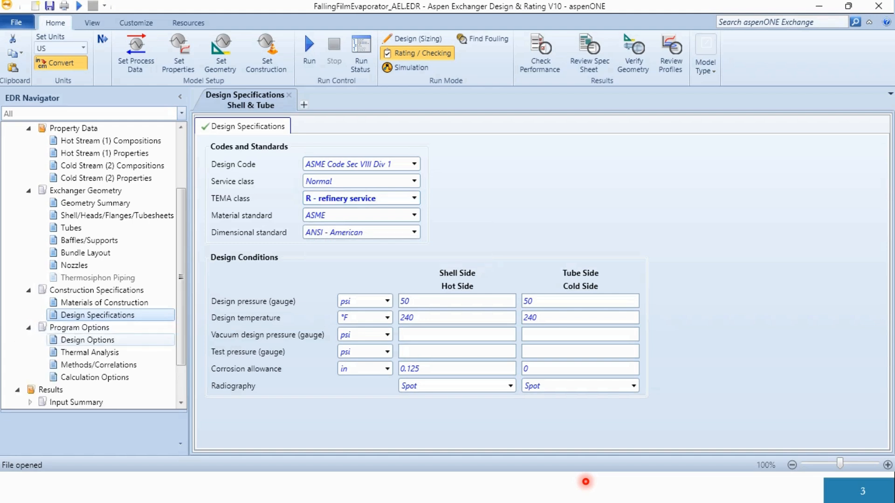
pyautogui.click(88, 340)
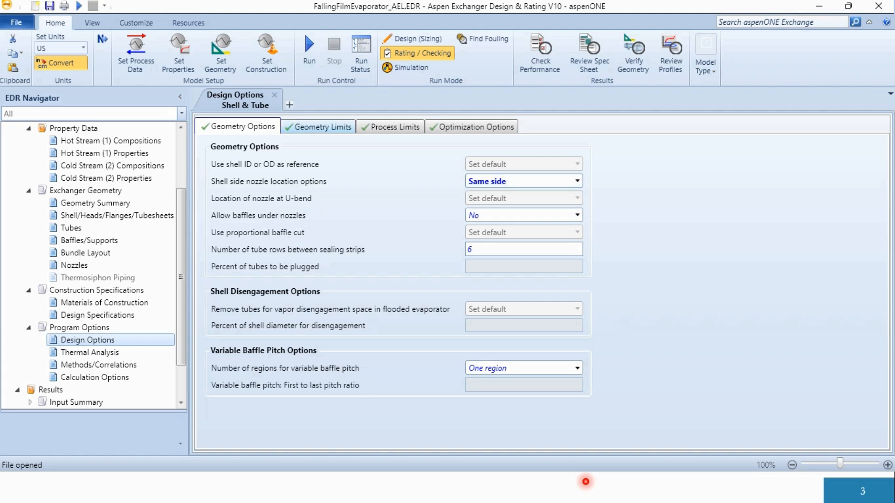
pyautogui.click(319, 127)
pyautogui.click(390, 126)
pyautogui.click(476, 127)
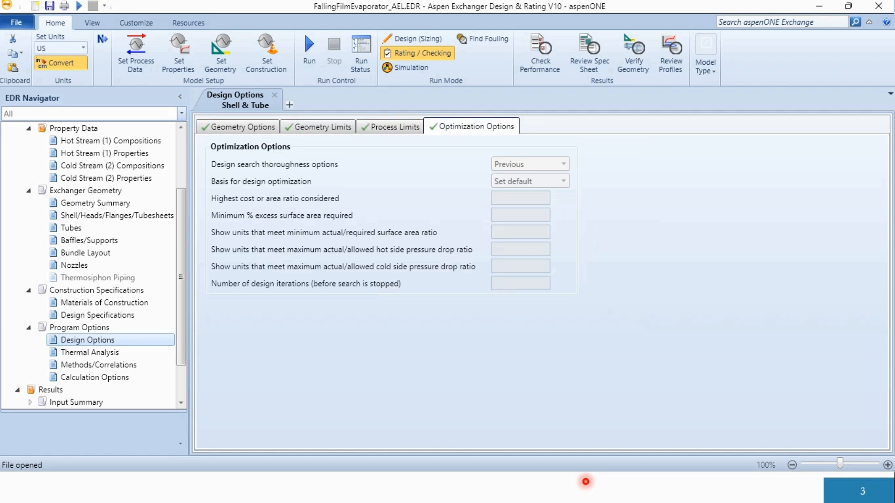
# - Review the Thermal Analysis settings, from heat transfer to fouling, along with the Methods/Correlations and Calculation Options
pyautogui.click(89, 353)
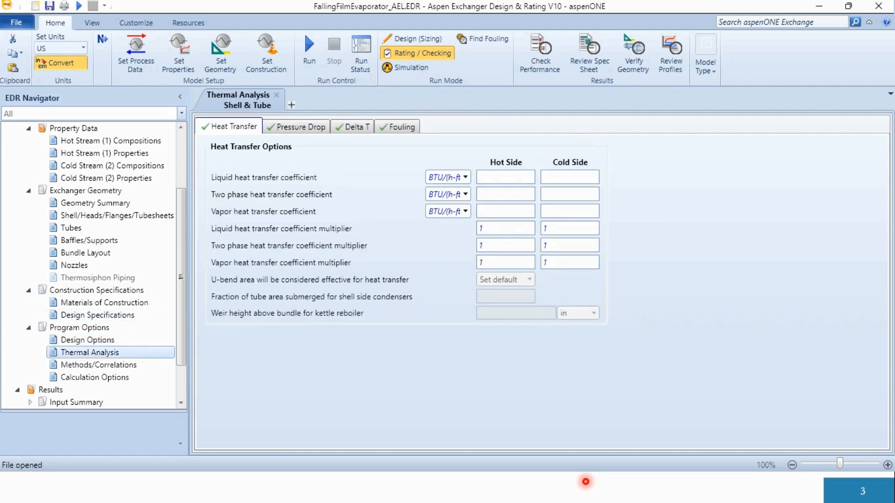
pyautogui.click(300, 127)
pyautogui.click(354, 127)
pyautogui.click(399, 127)
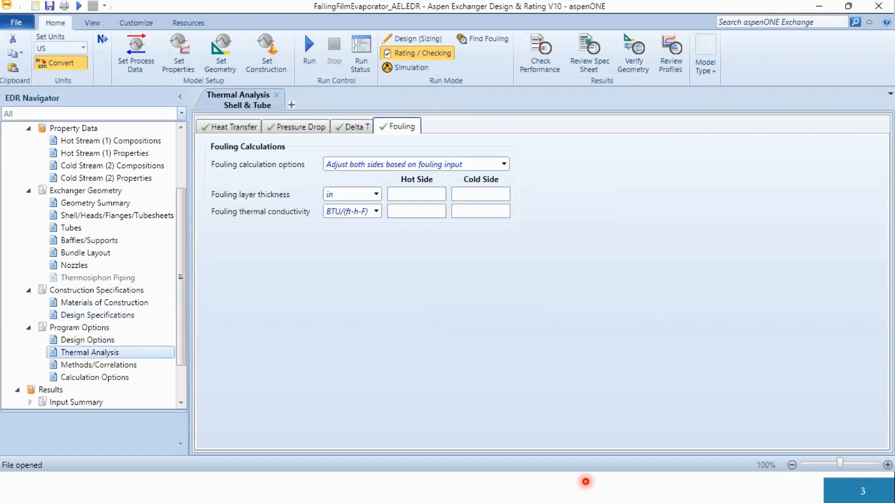
pyautogui.click(99, 365)
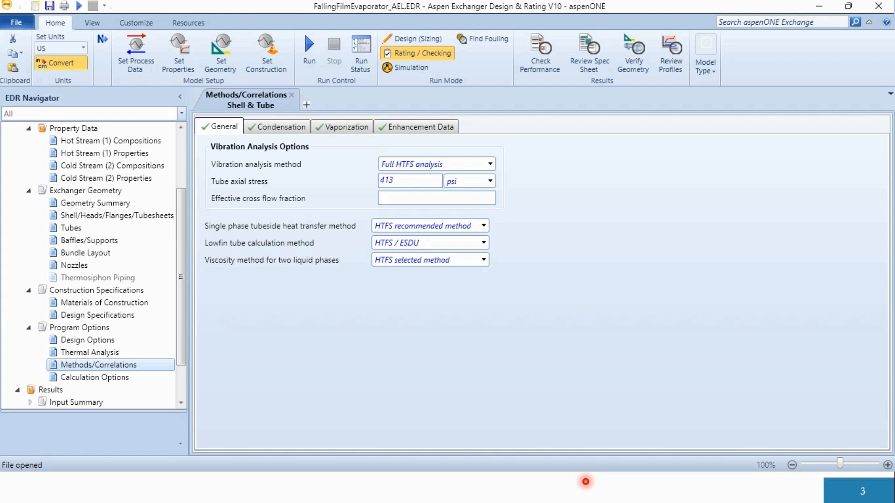
pyautogui.click(95, 377)
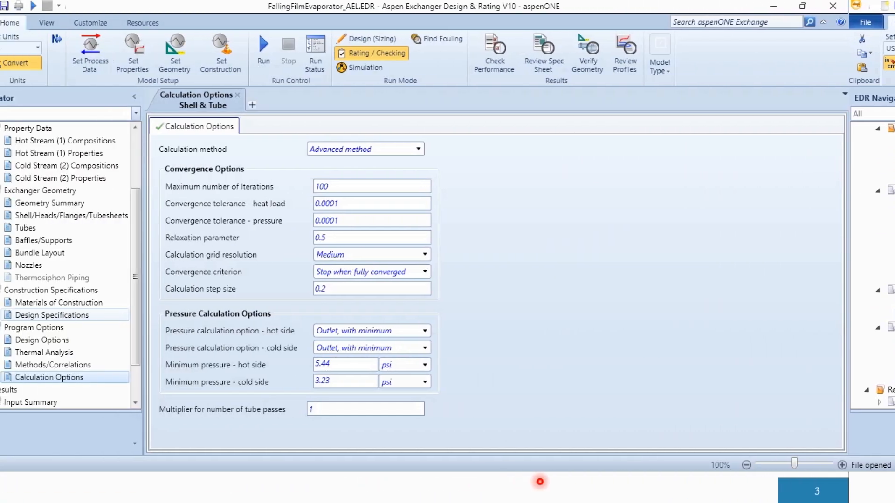
# - Run the Rating / Checking calculation and examine the Optimization Path and Recap of Designs in the result summary
pyautogui.click(264, 49)
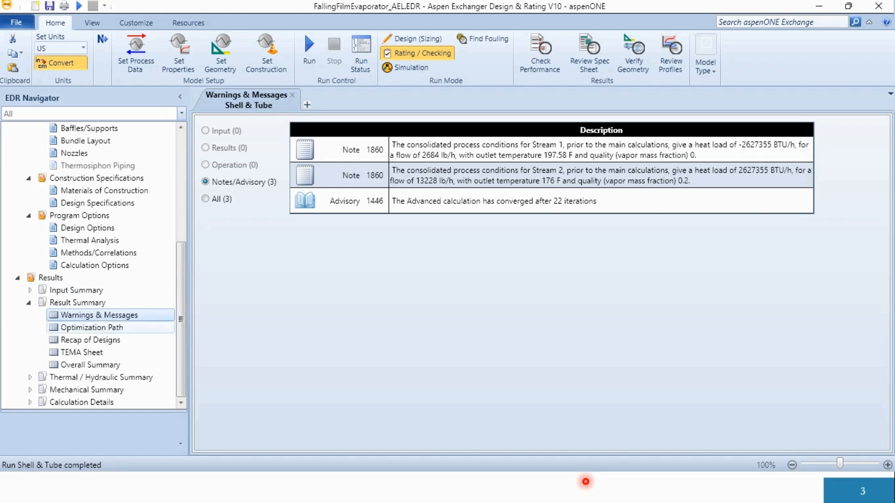
pyautogui.click(91, 328)
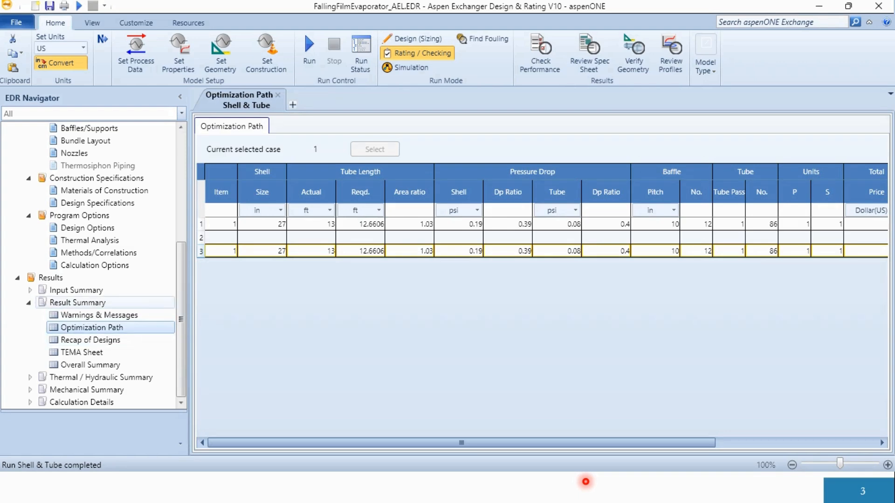
pyautogui.click(90, 340)
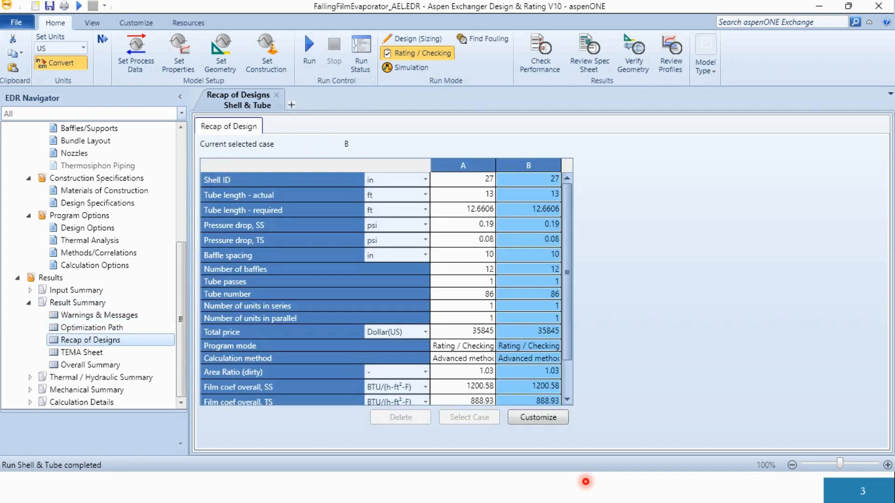
pyautogui.scroll(-1, 381, 289)
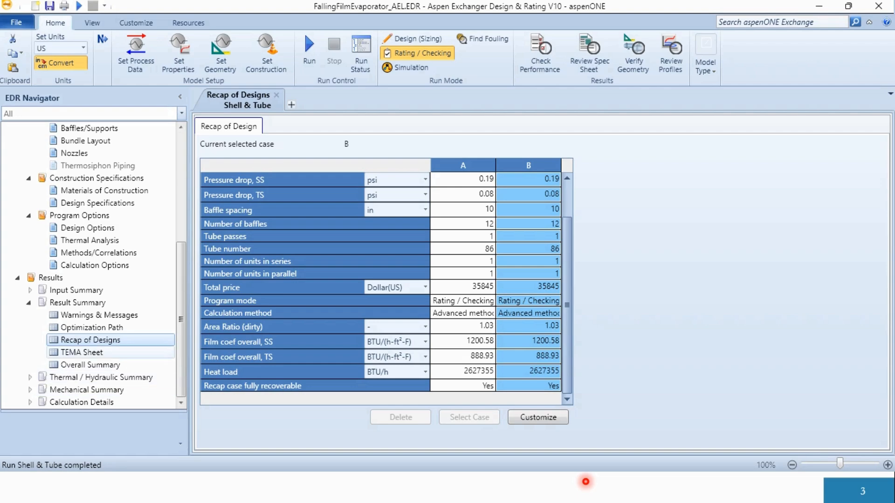
# - Read through the TEMA specification sheet and the Overall Summary of the calculated exchanger
pyautogui.click(82, 352)
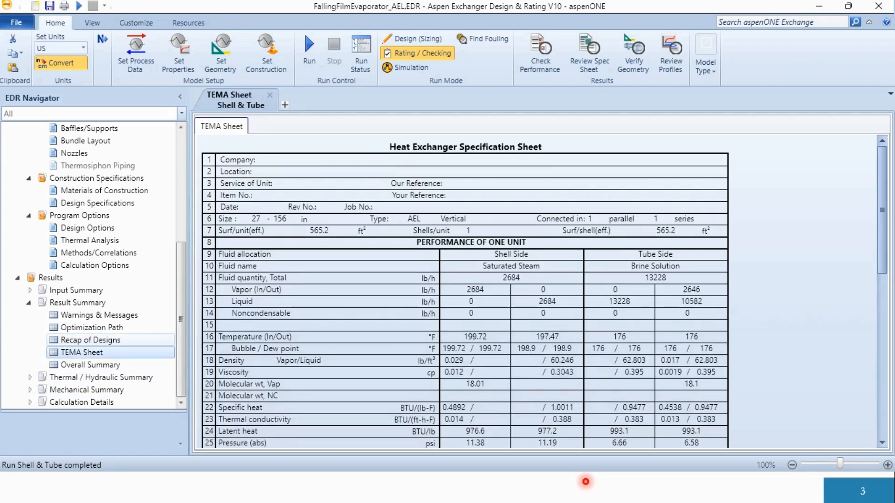
pyautogui.scroll(-2, 465, 292)
pyautogui.scroll(-6, 464, 292)
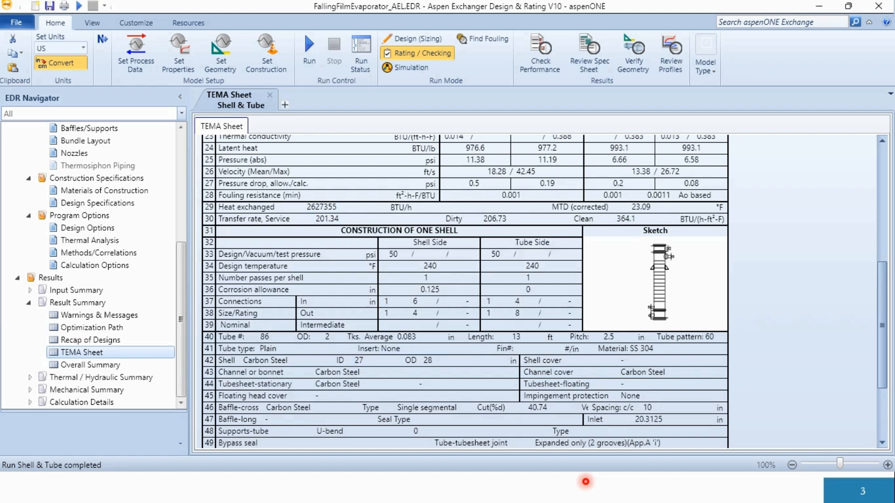
pyautogui.scroll(-3, 414, 349)
pyautogui.scroll(10, 466, 292)
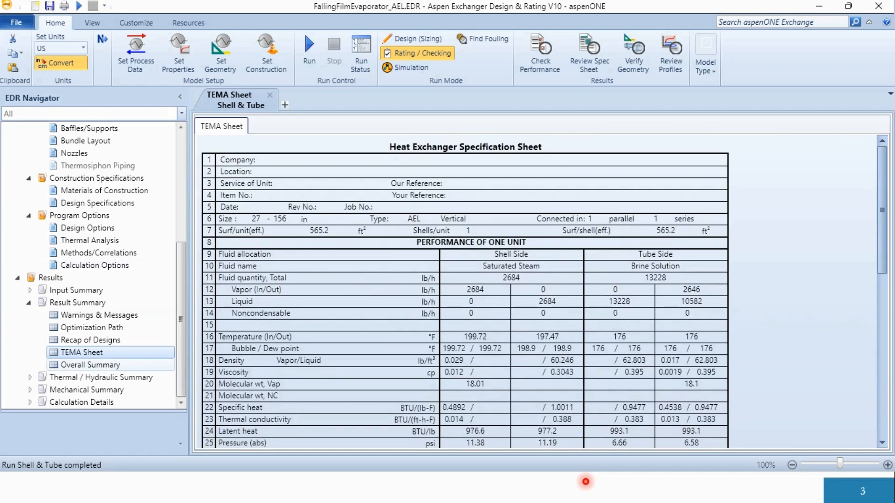
pyautogui.click(90, 364)
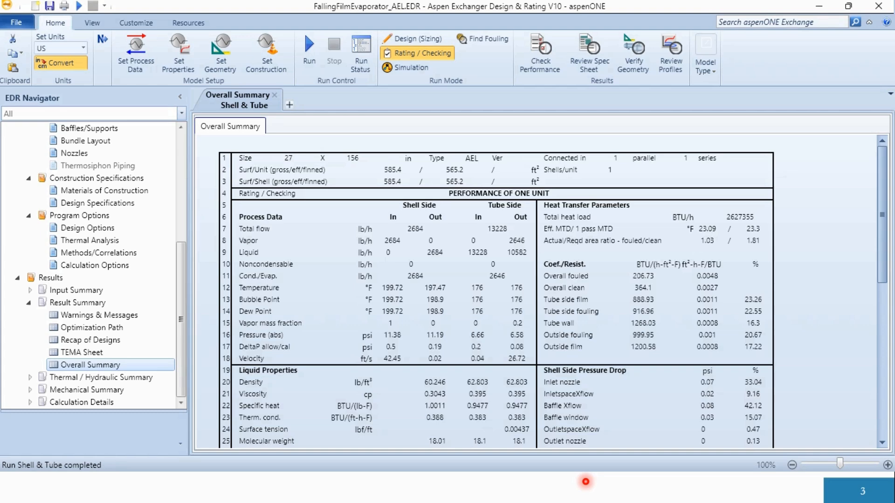
pyautogui.scroll(-9, 496, 289)
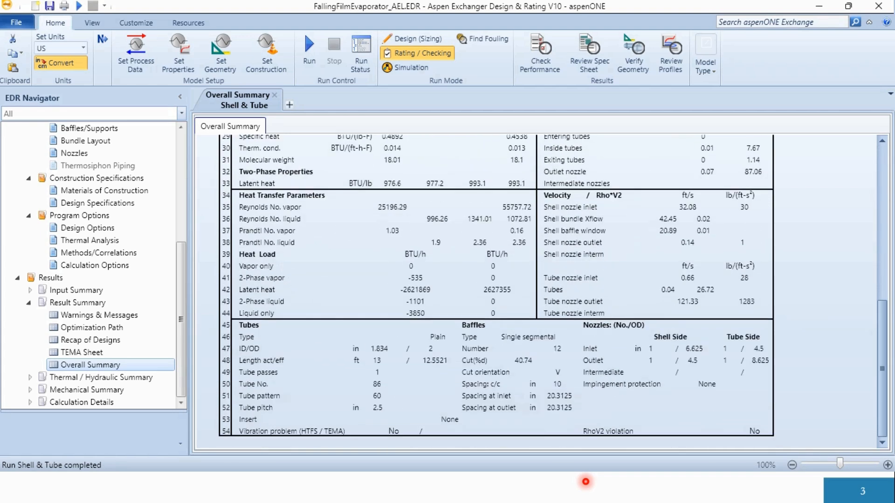
# - Examine the Thermal / Hydraulic Summary results: performance, heat transfer, pressure drop, flow analysis, vibration and resonance, and methods and convergence
pyautogui.click(30, 377)
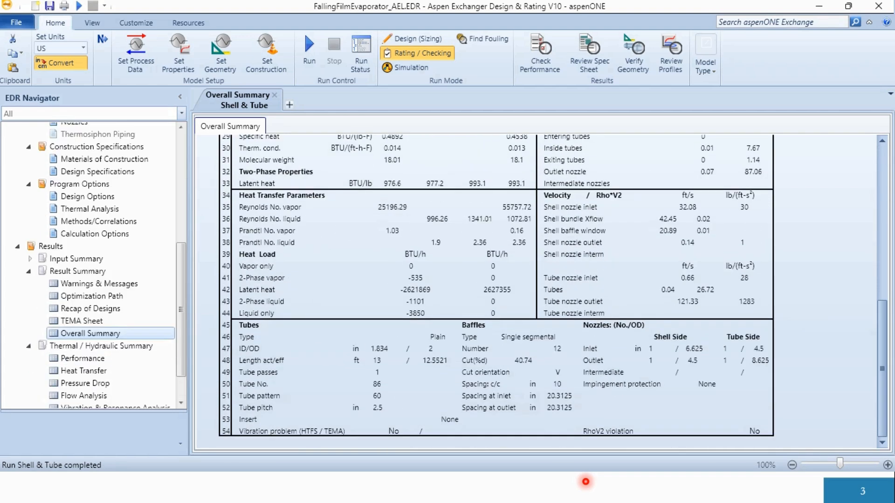
pyautogui.click(83, 359)
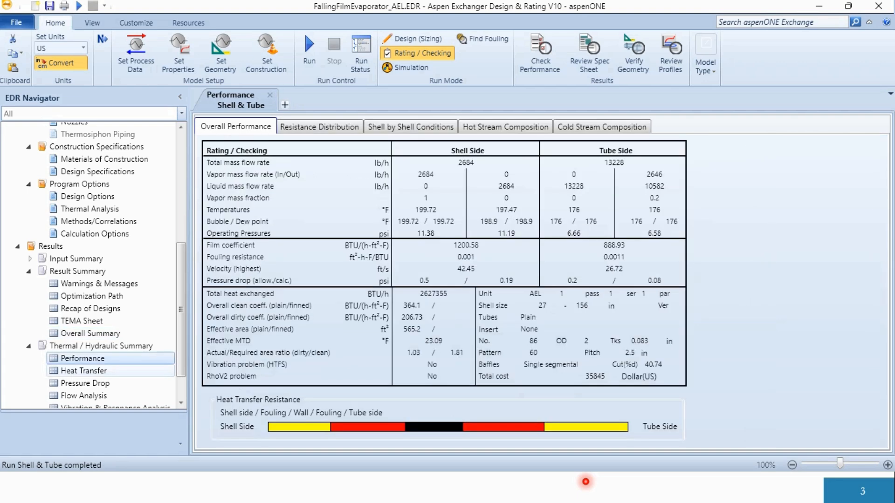
pyautogui.click(83, 371)
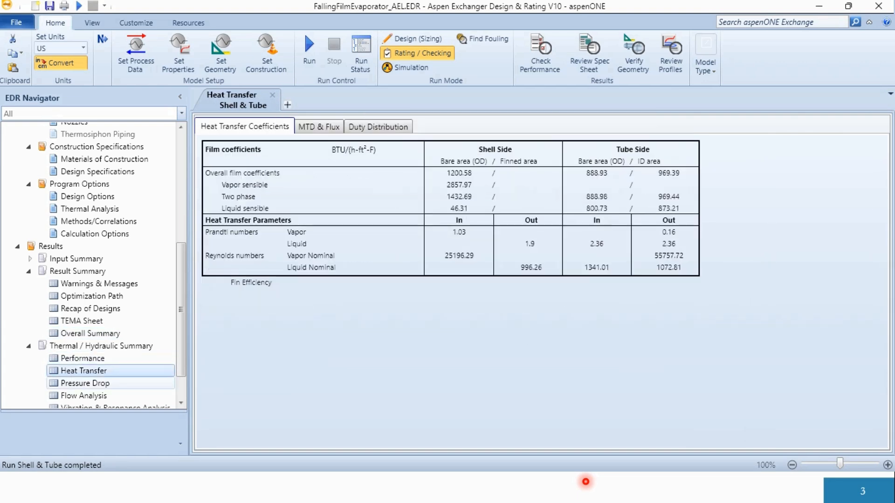
pyautogui.click(83, 383)
pyautogui.scroll(-1, 89, 373)
pyautogui.click(83, 352)
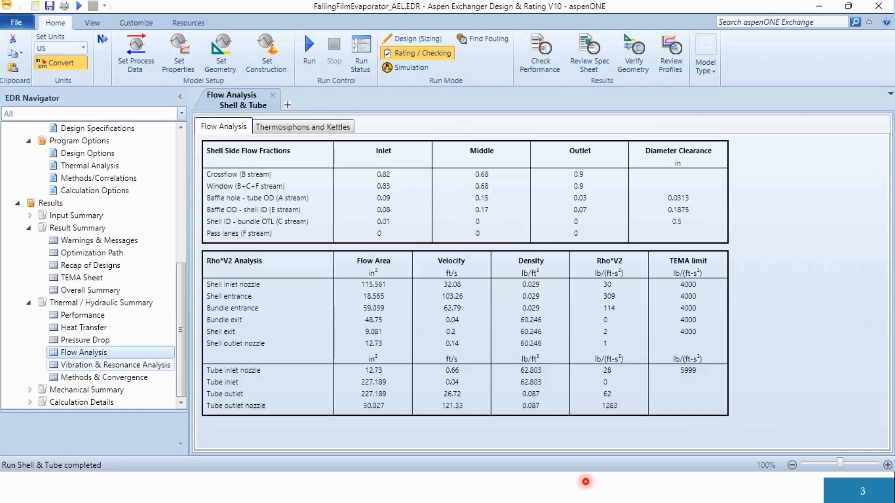
pyautogui.click(83, 365)
pyautogui.click(83, 378)
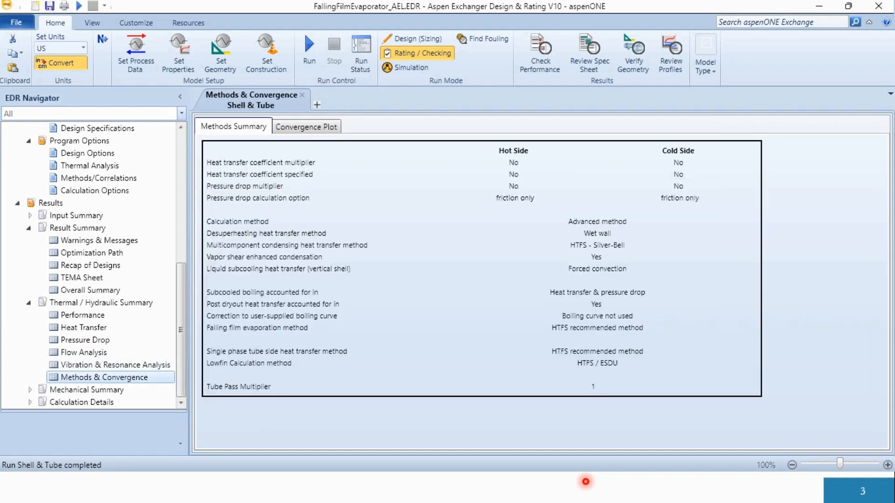
# - Examine the exchanger's basic geometry results in the Mechanical Summary
pyautogui.click(30, 389)
pyautogui.scroll(-1, 93, 365)
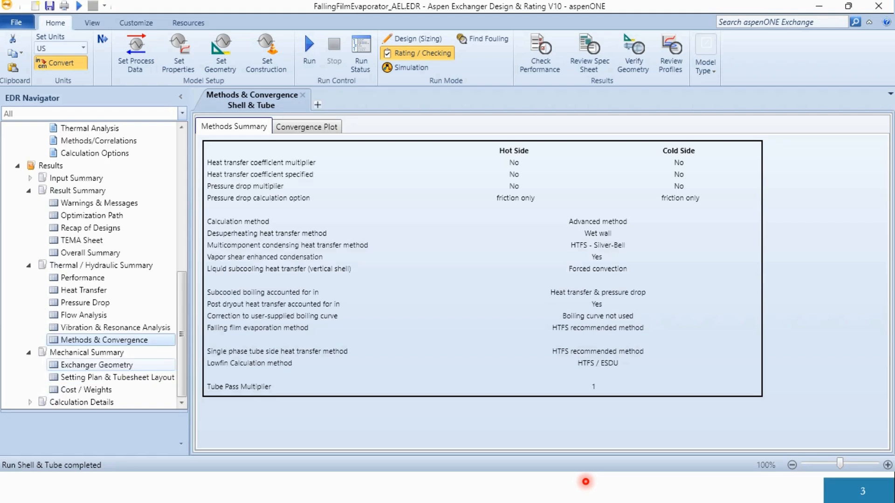
pyautogui.click(97, 365)
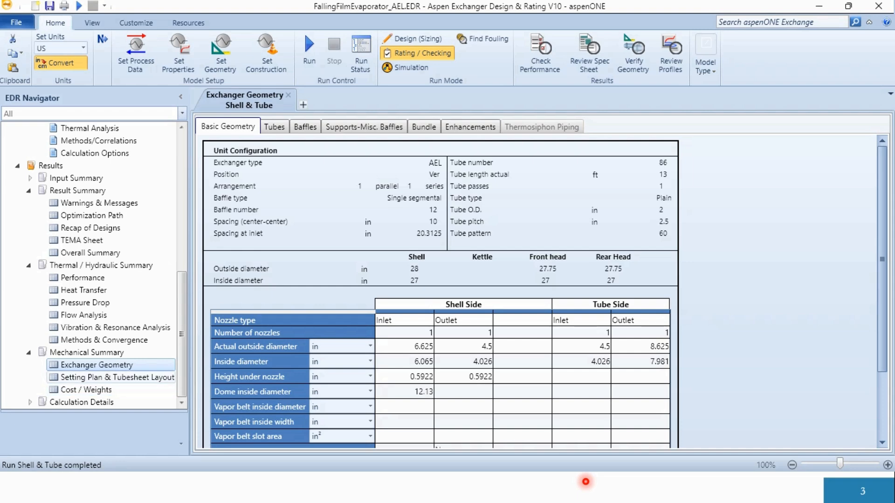
# - Examine the exchanger's setting plan drawing, including the nozzle positions, overall dimensions and design data table
pyautogui.click(117, 377)
pyautogui.scroll(5, 434, 208)
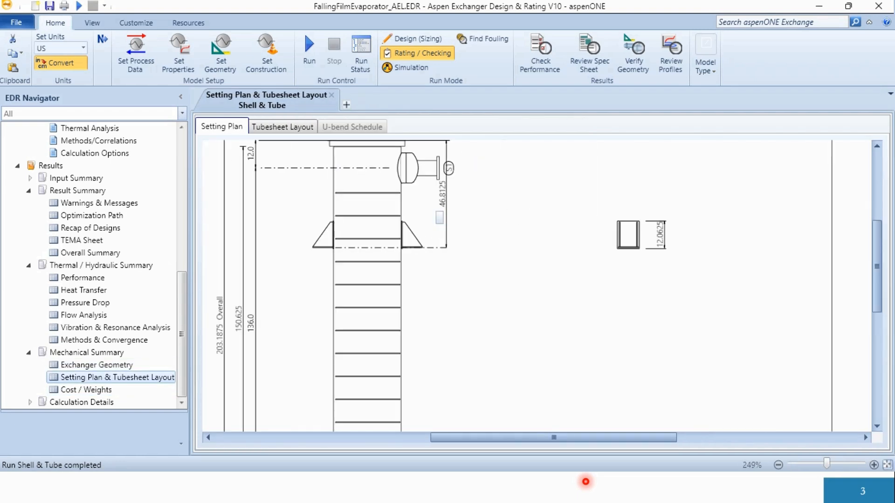
pyautogui.scroll(-4, 434, 205)
pyautogui.scroll(5, 439, 218)
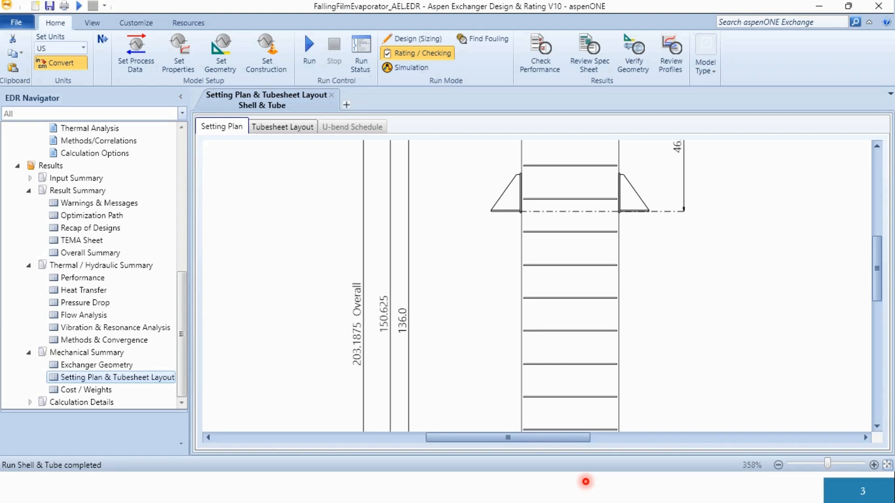
pyautogui.scroll(5, 439, 217)
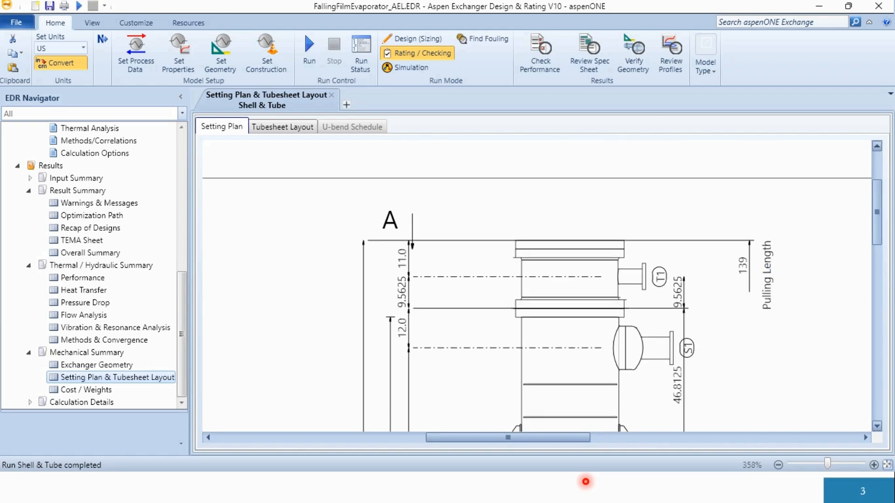
pyautogui.scroll(-10, 536, 286)
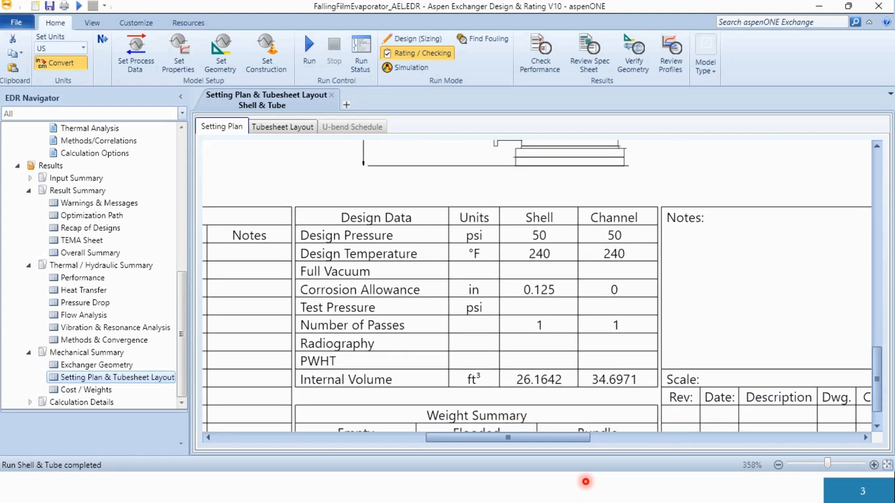
pyautogui.scroll(-6, 550, 396)
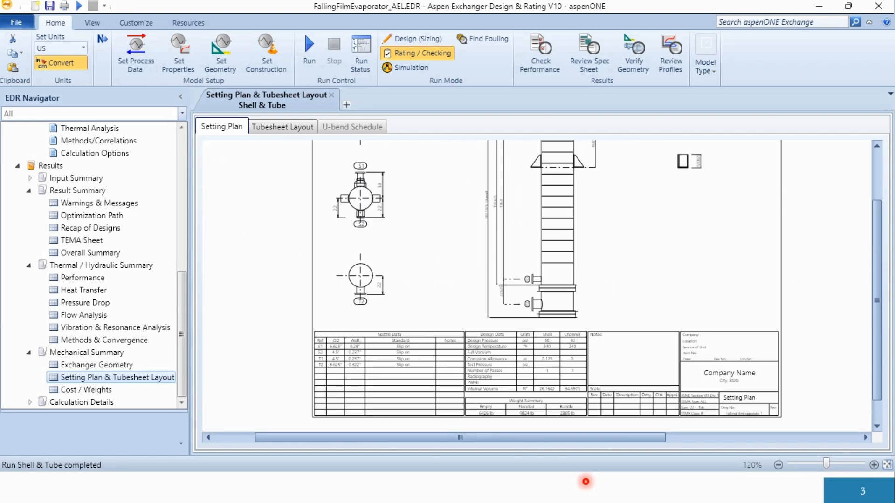
pyautogui.scroll(1, 545, 308)
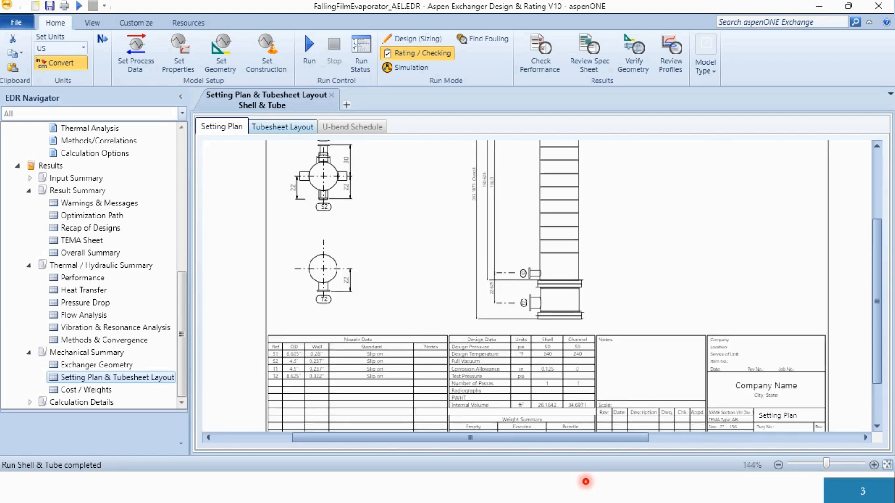
# - Review the tubesheet layout with its baffle data and the exchanger's cost and weight results
pyautogui.click(283, 127)
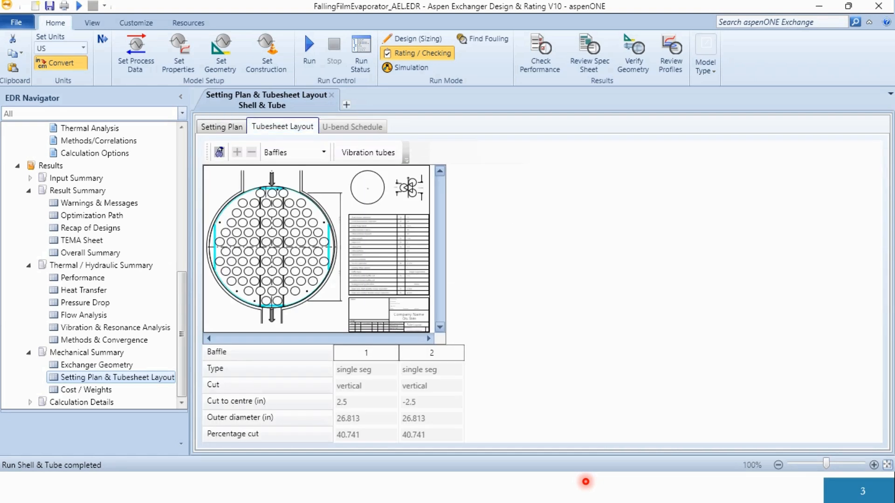
pyautogui.click(86, 390)
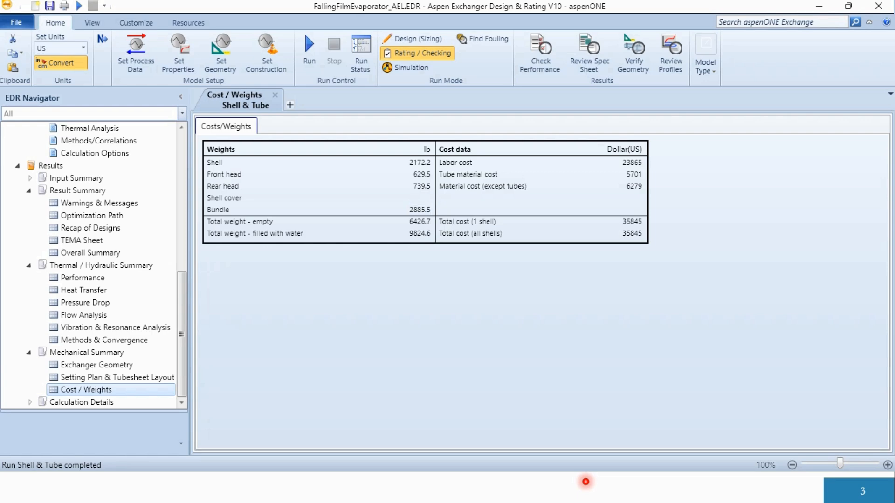
# - Examine the Calculation Details: the interval analysis and physical properties along the shell, and the interval analysis along the tubes
pyautogui.click(29, 403)
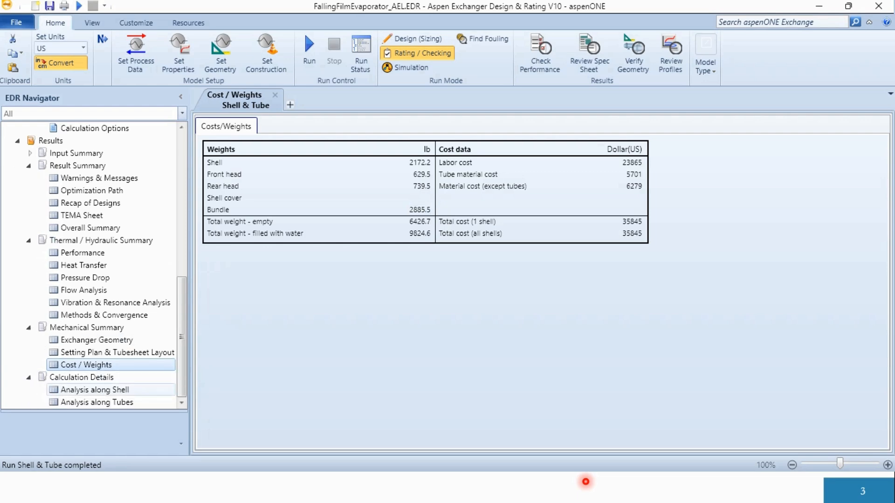
pyautogui.click(94, 390)
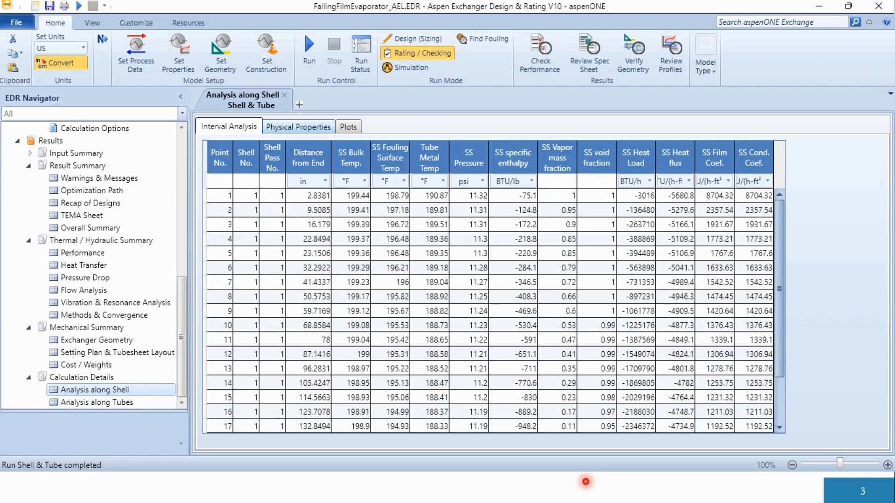
pyautogui.click(298, 127)
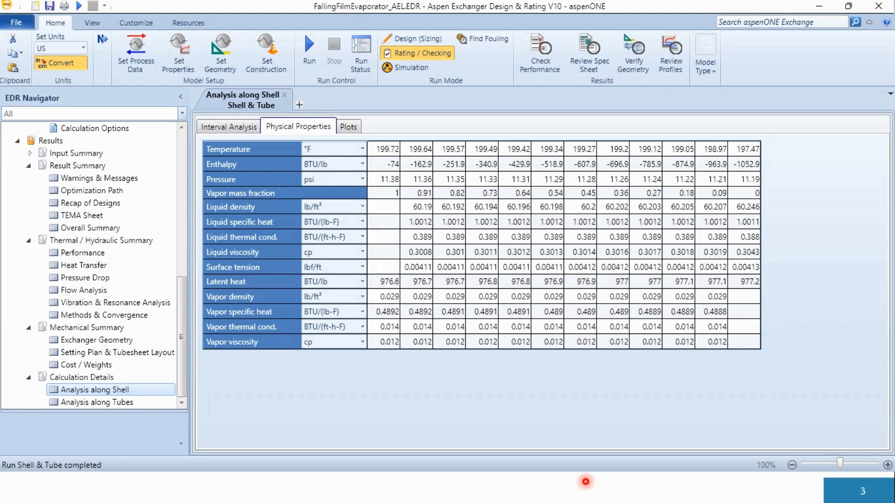
pyautogui.click(97, 402)
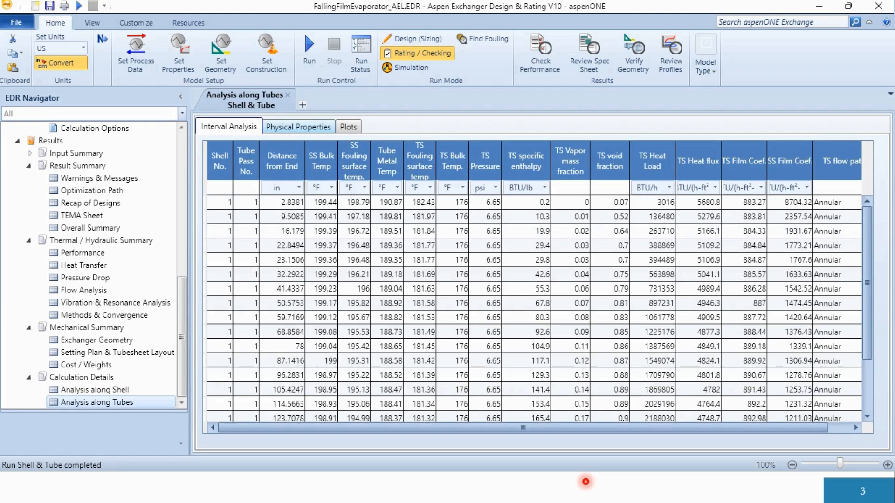